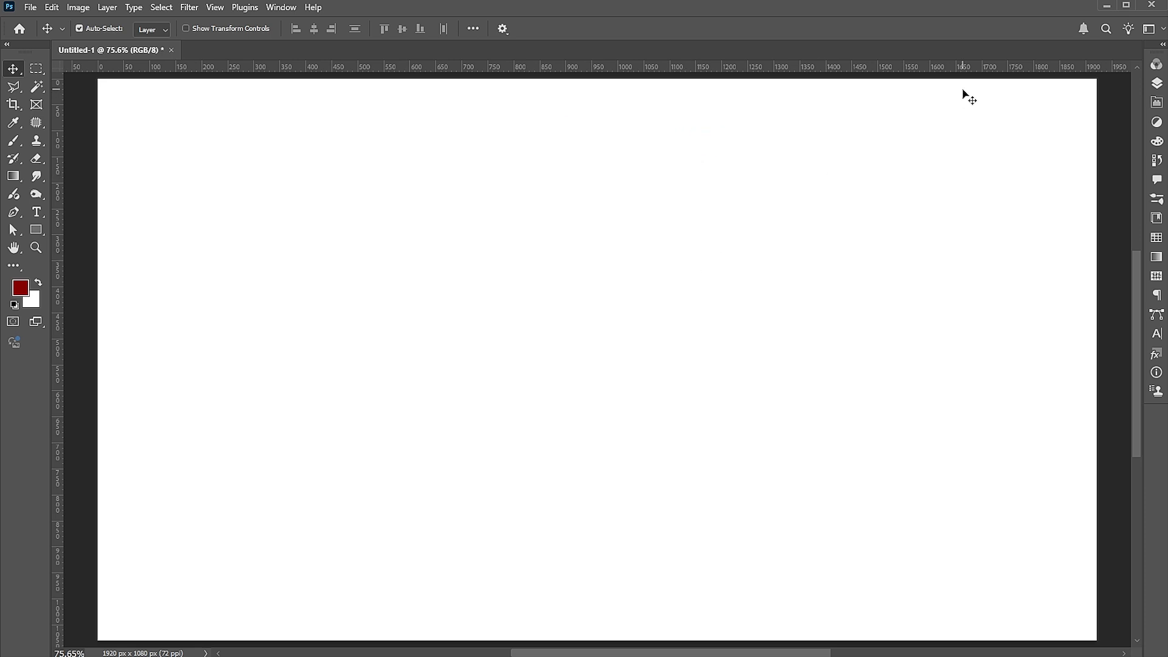
# Add a dark red #920300 Solid Color fill layer over the white background
pyautogui.click(1155, 85)
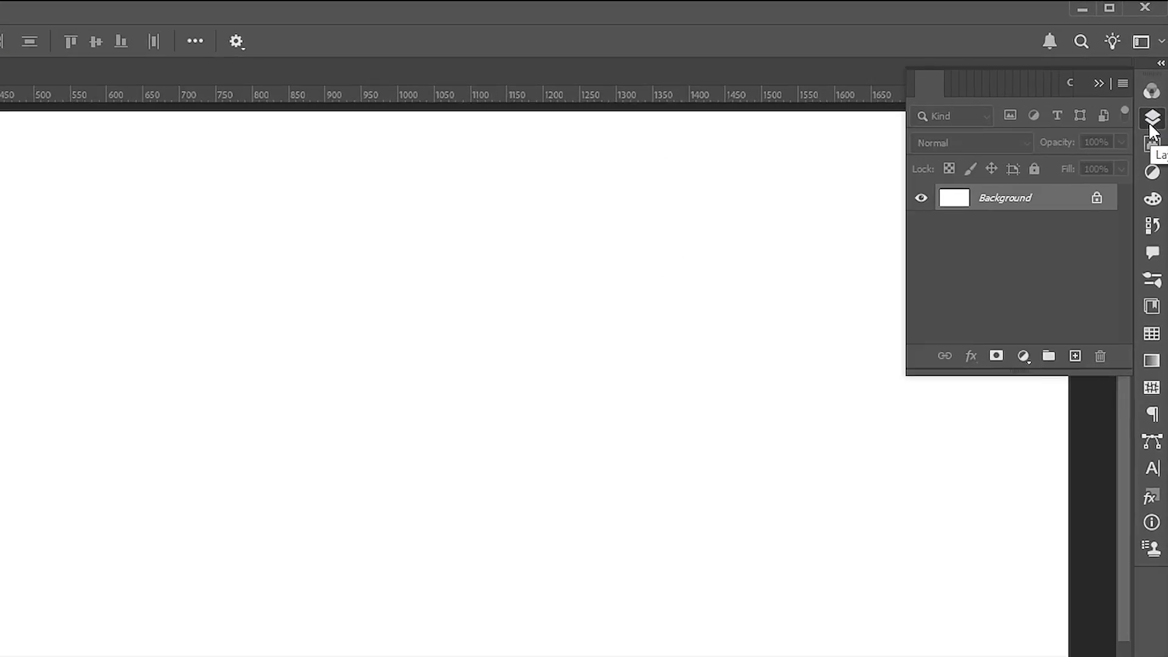
pyautogui.click(1023, 359)
pyautogui.click(1029, 379)
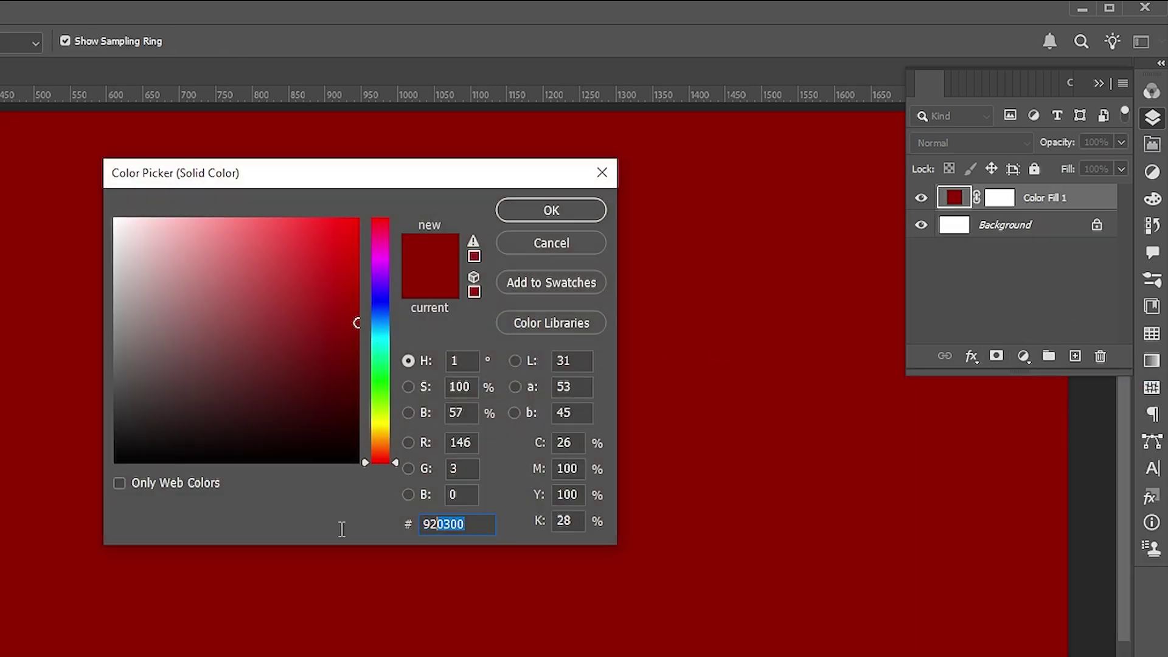
pyautogui.click(551, 210)
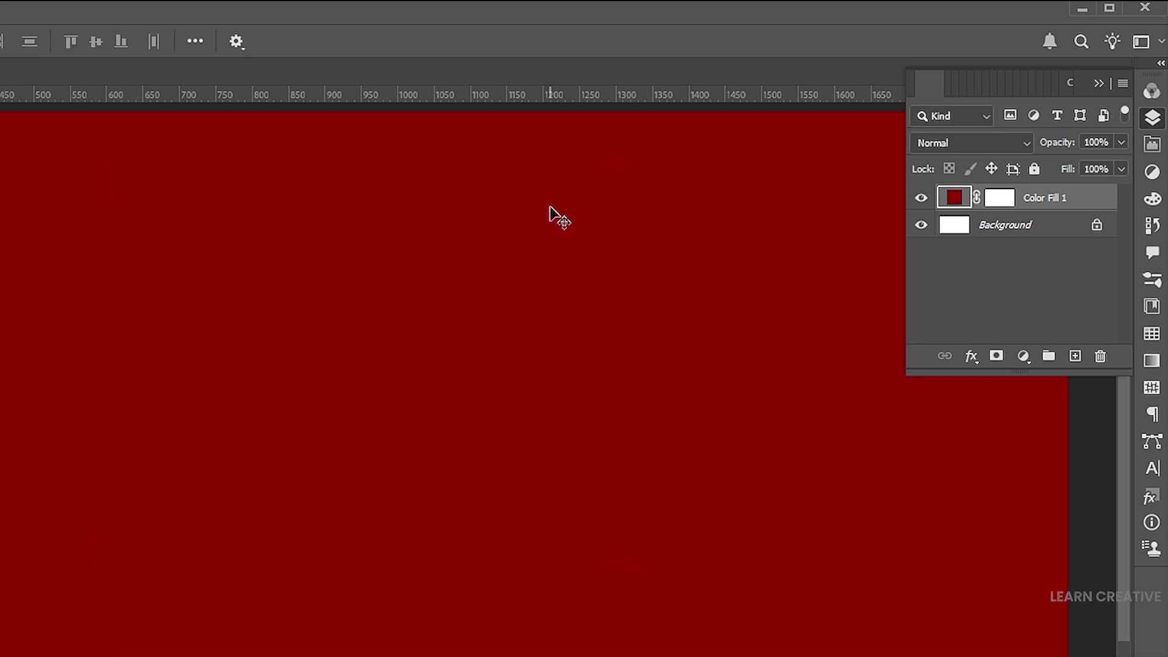
pyautogui.click(62, 298)
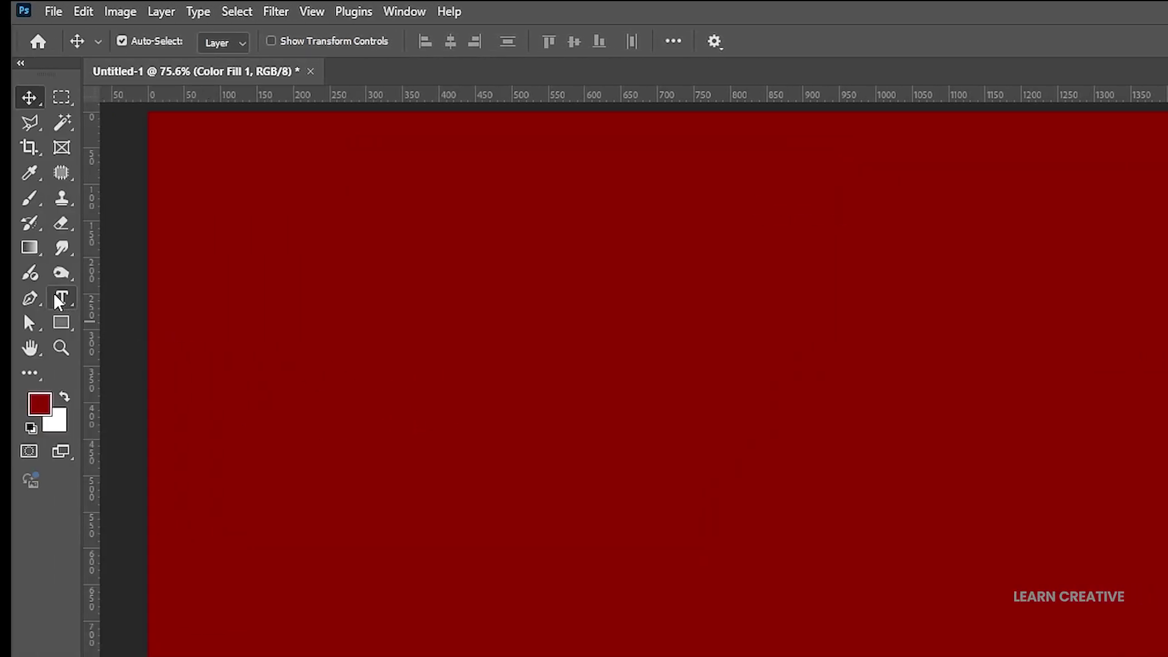
# Type DUBAR on the canvas as Azuria text coloured white (ffffff)
pyautogui.click(773, 523)
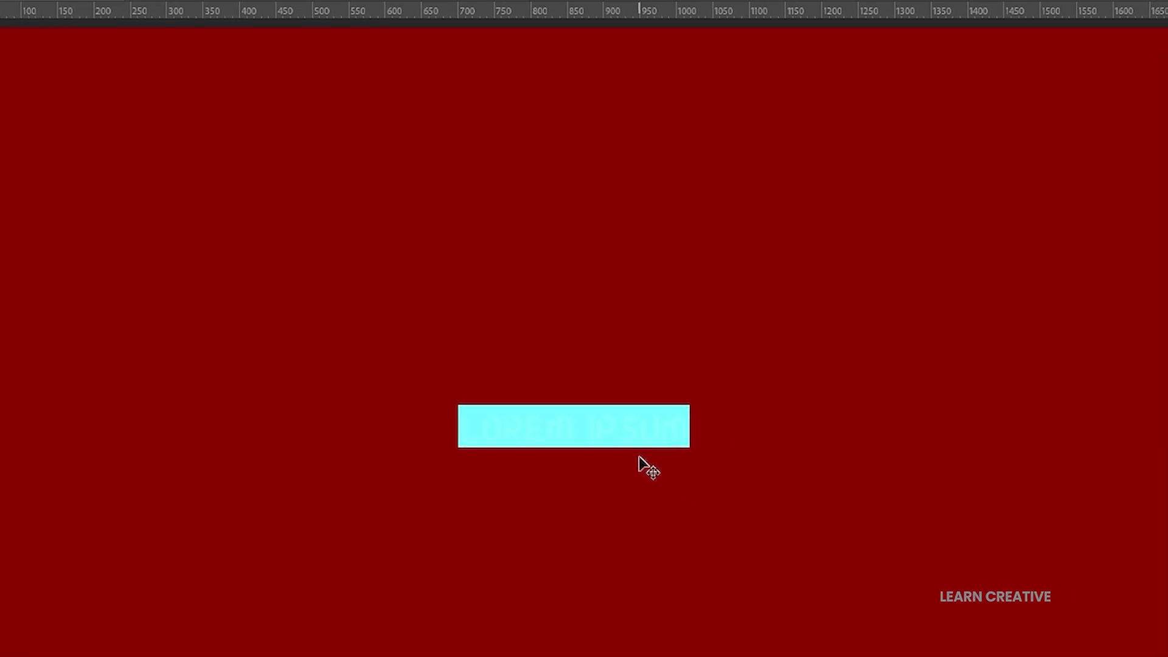
pyautogui.press('BackSpace')
pyautogui.hotkey('ctrl', 'a')
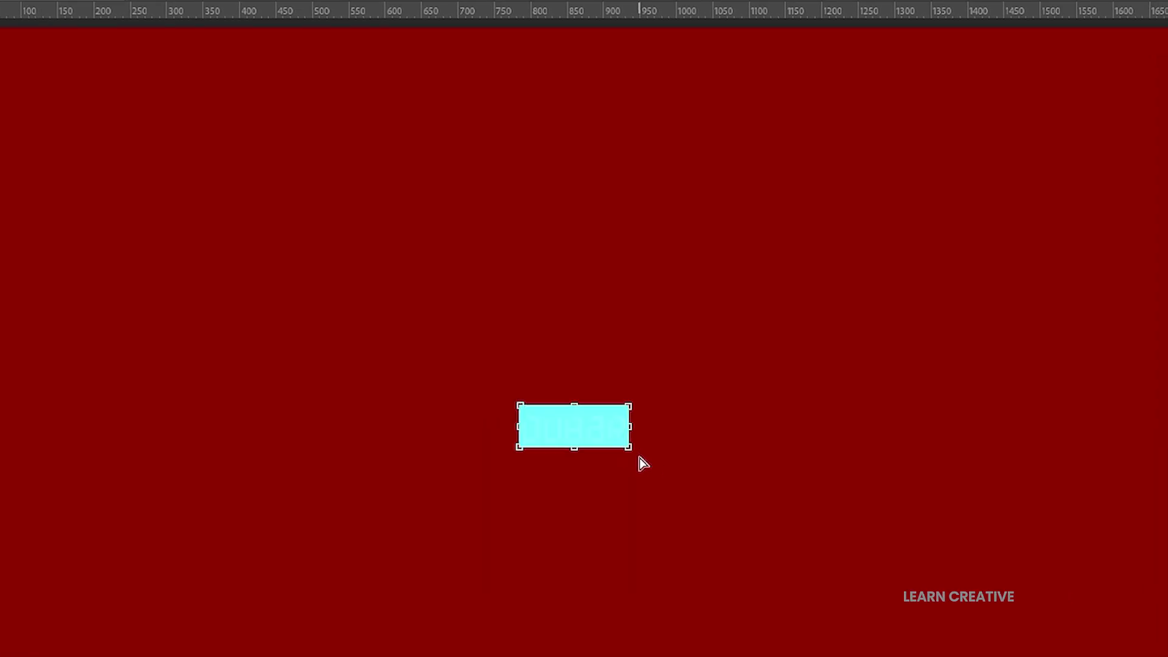
pyautogui.click(586, 43)
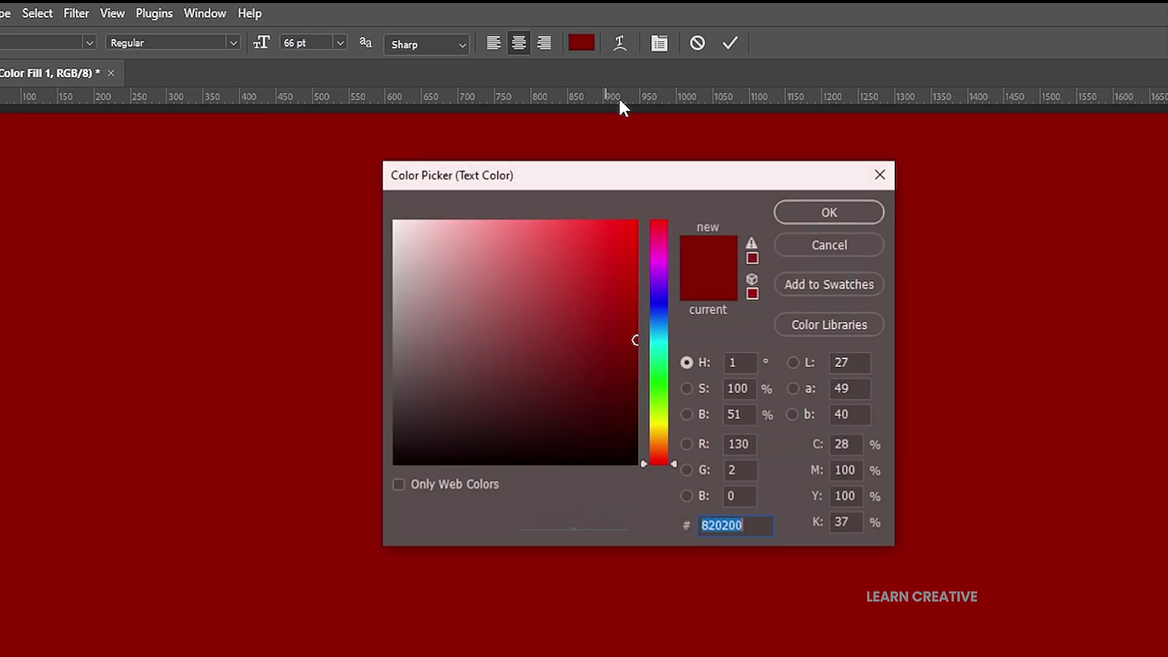
pyautogui.write('ffffff')
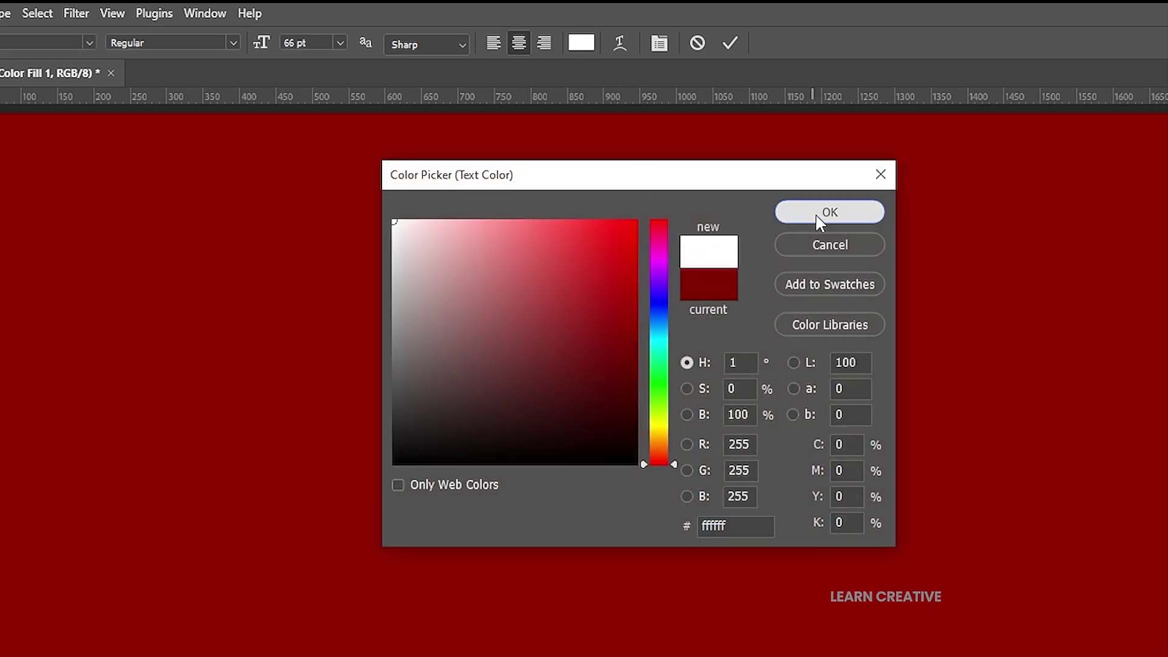
pyautogui.click(820, 220)
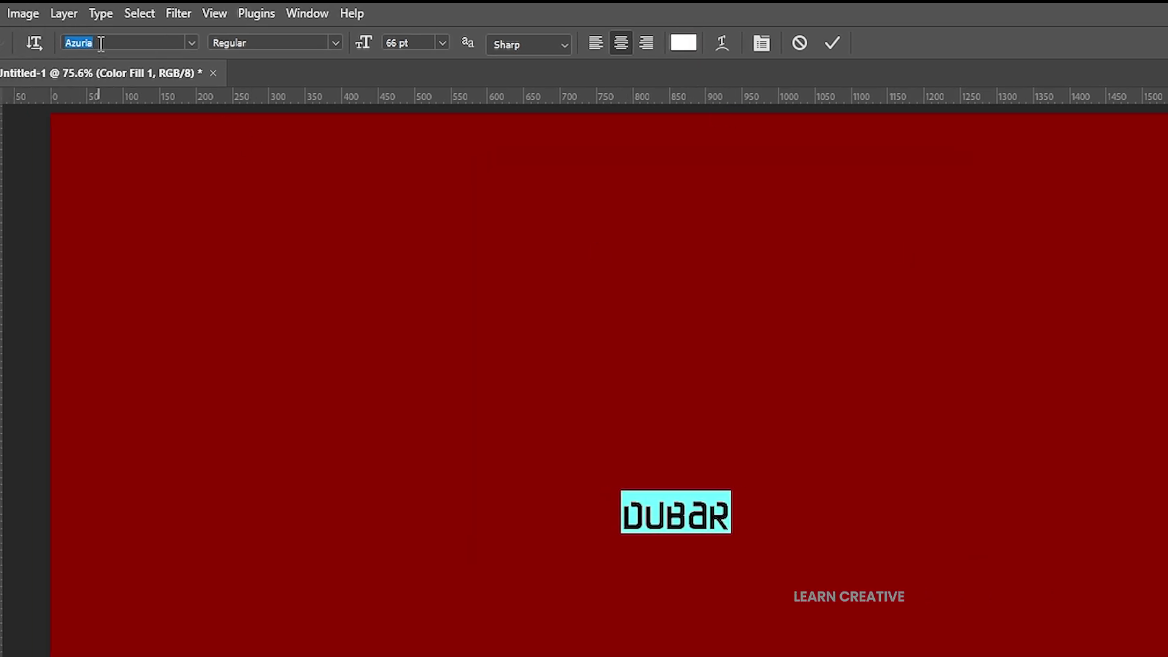
# Commit the DUBAR text and scale it up to span most of the canvas
pyautogui.hotkey('ctrl', 'Return')
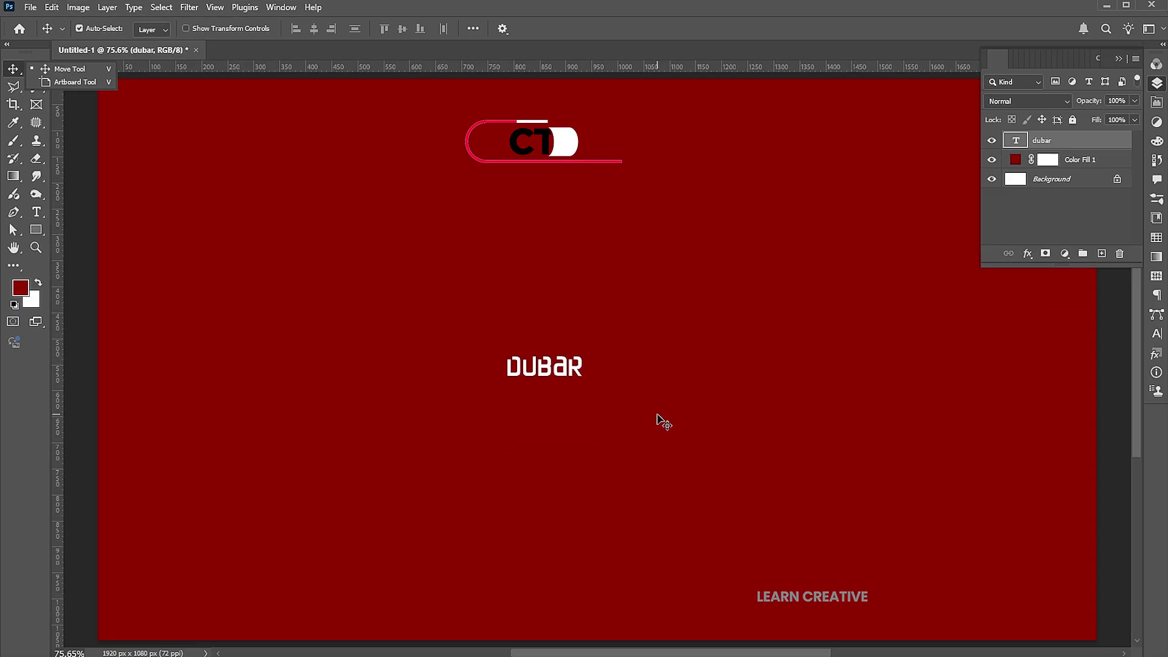
pyautogui.hotkey('ctrl', 't')
pyautogui.moveTo(586, 387); pyautogui.dragTo(894, 508)
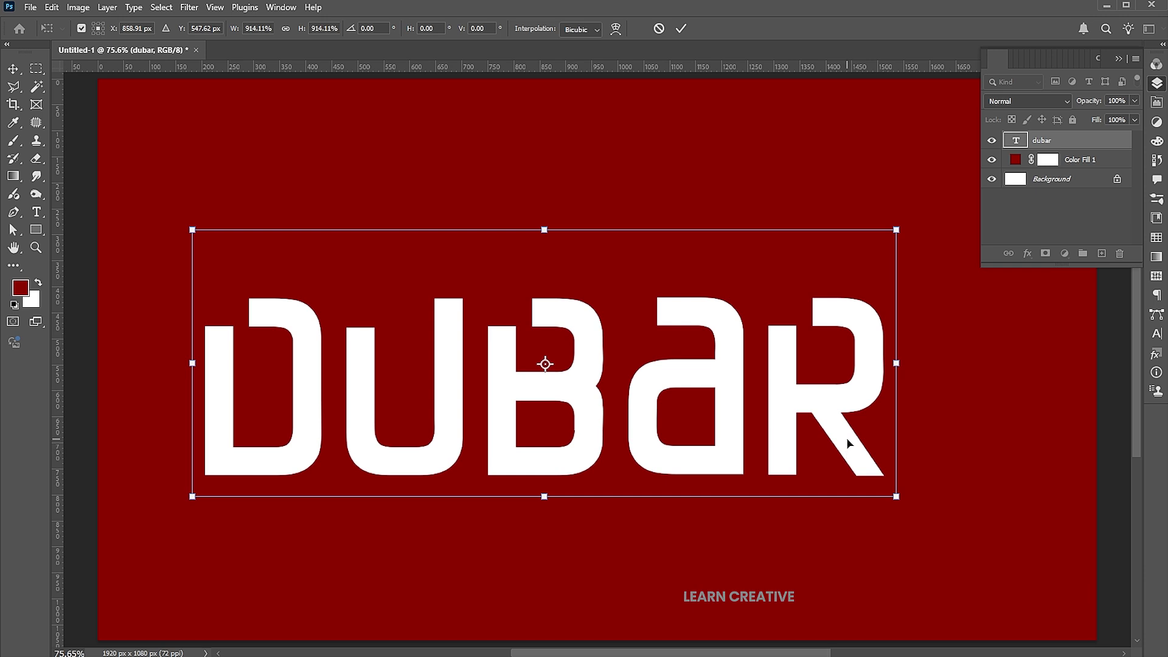
pyautogui.press('Return')
# Centre DUBAR horizontally and vertically on the canvas
pyautogui.hotkey('ctrl', 'a')
pyautogui.click(314, 29)
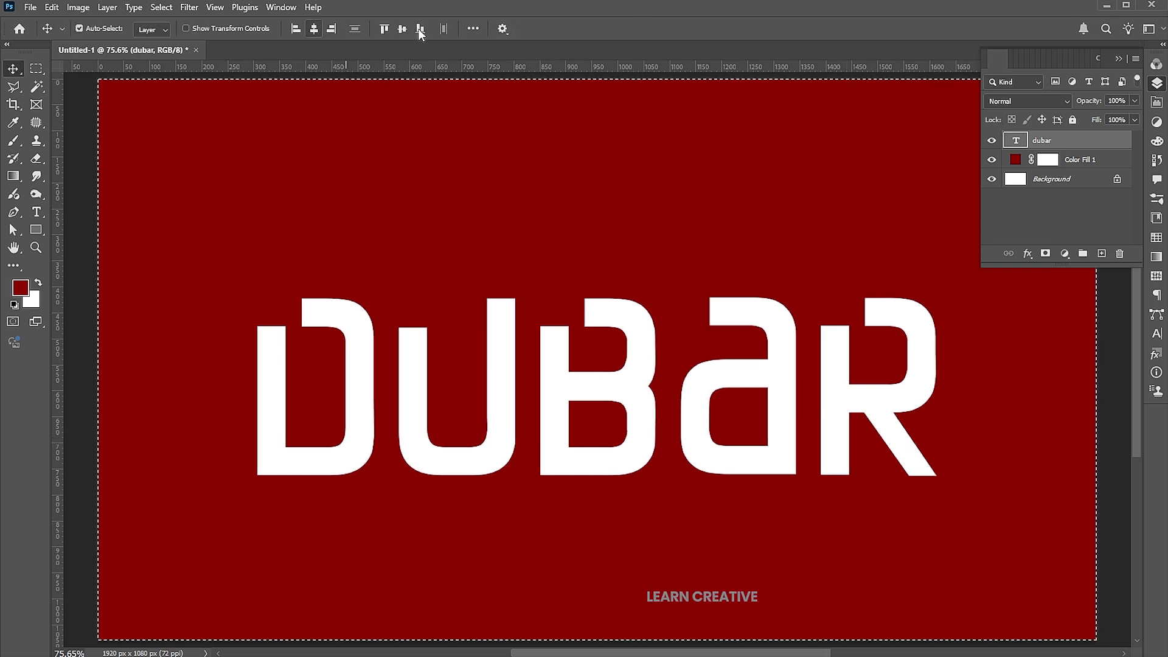
pyautogui.click(419, 28)
pyautogui.hotkey('ctrl', 'd')
pyautogui.hotkey('ctrl', 't')
# Skew DUBAR into a slant rising to the right and stretch it slightly wider
pyautogui.moveTo(947, 339); pyautogui.dragTo(971, 345)
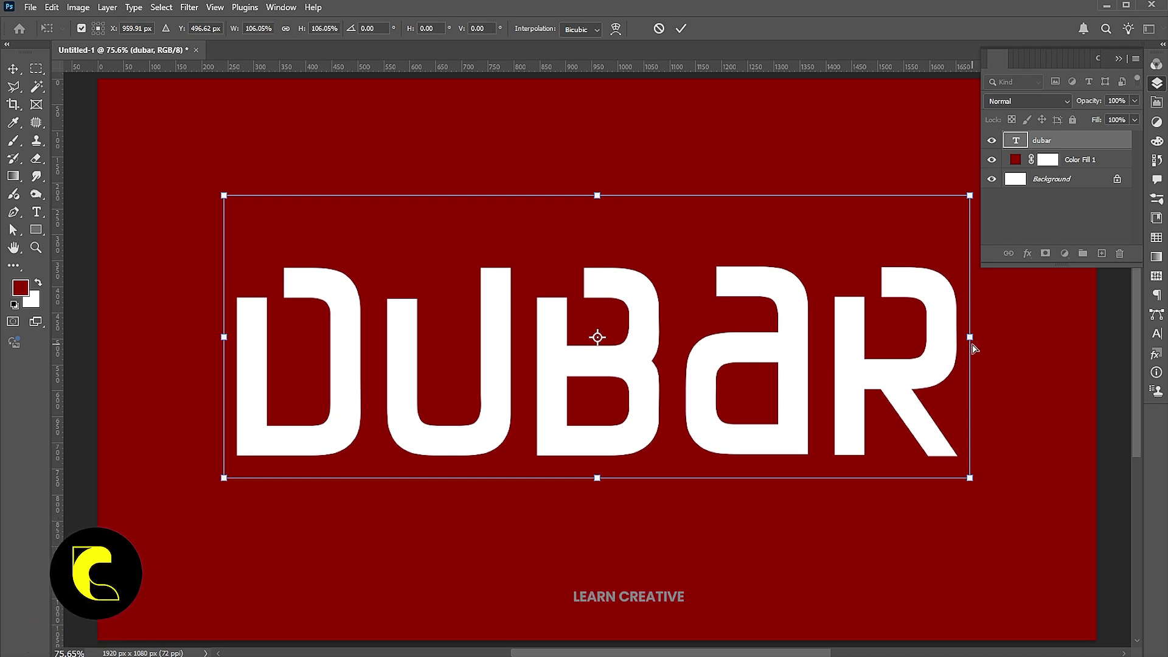
pyautogui.moveTo(971, 338); pyautogui.dragTo(967, 201)
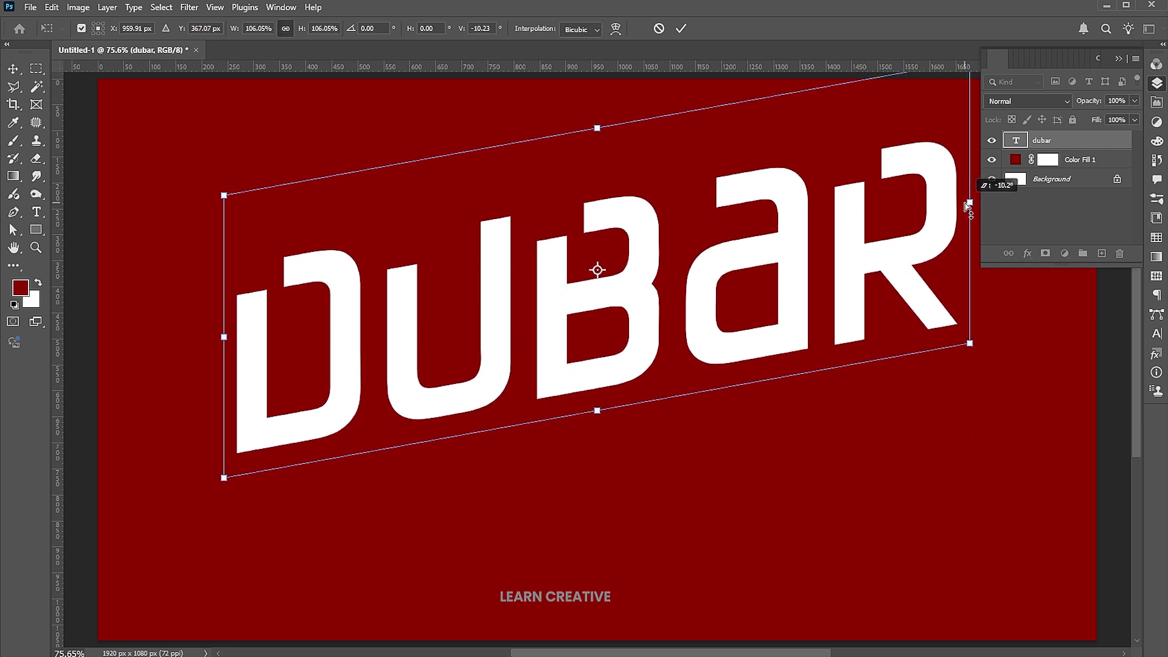
pyautogui.moveTo(923, 248); pyautogui.dragTo(923, 314)
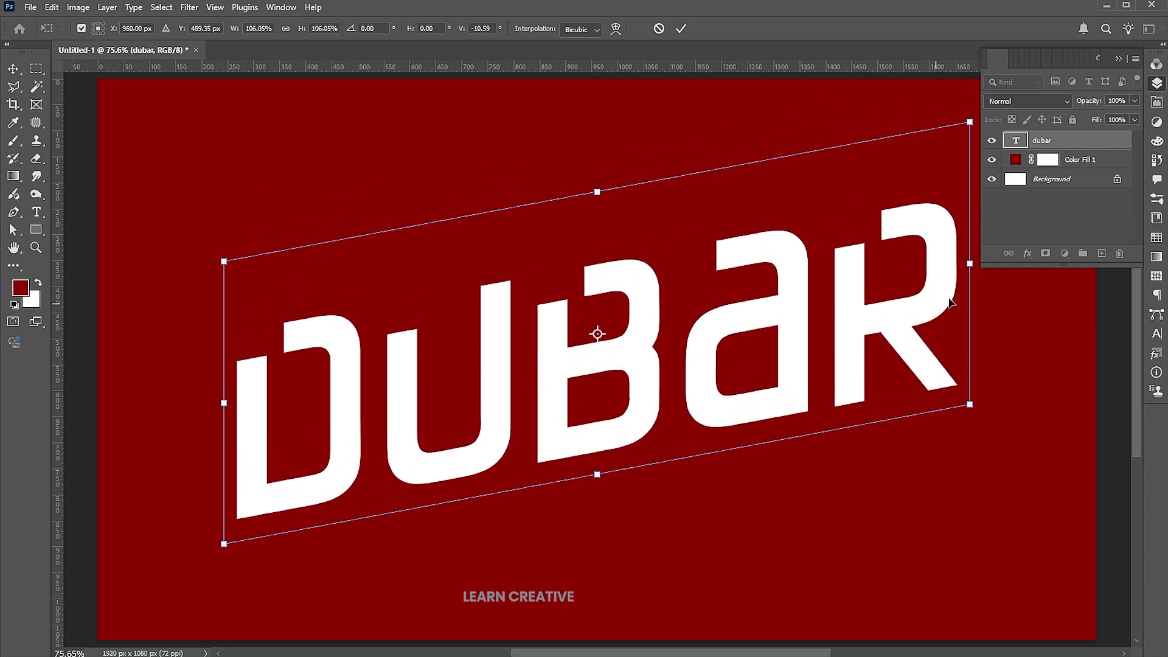
pyautogui.moveTo(970, 262); pyautogui.dragTo(985, 258)
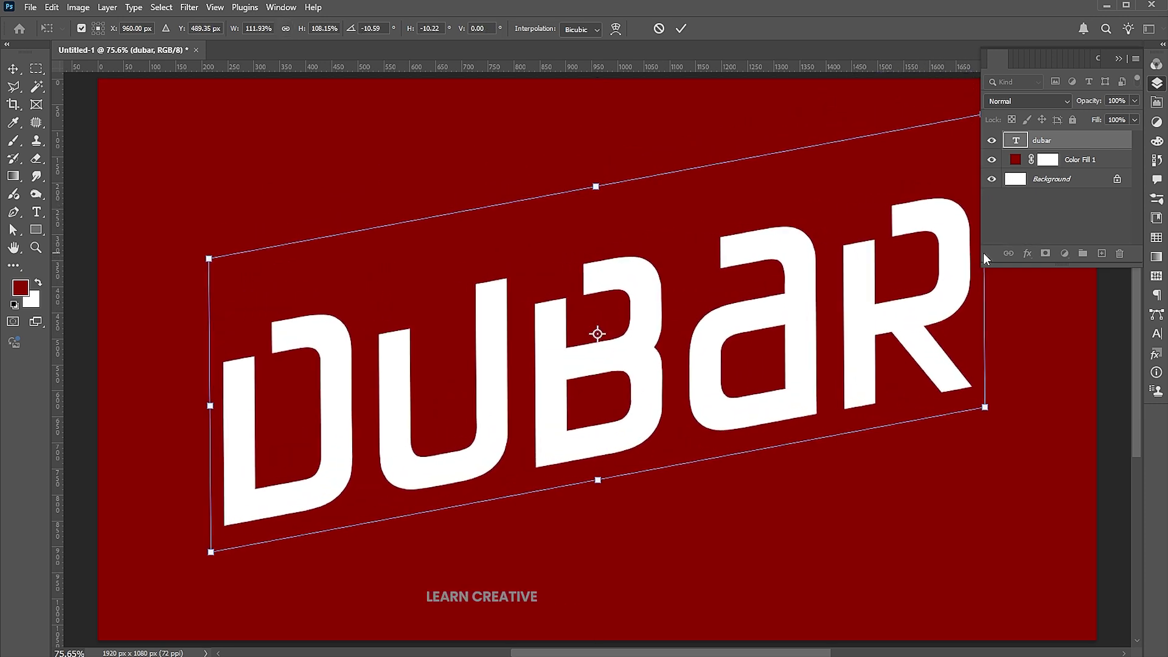
pyautogui.click(1118, 59)
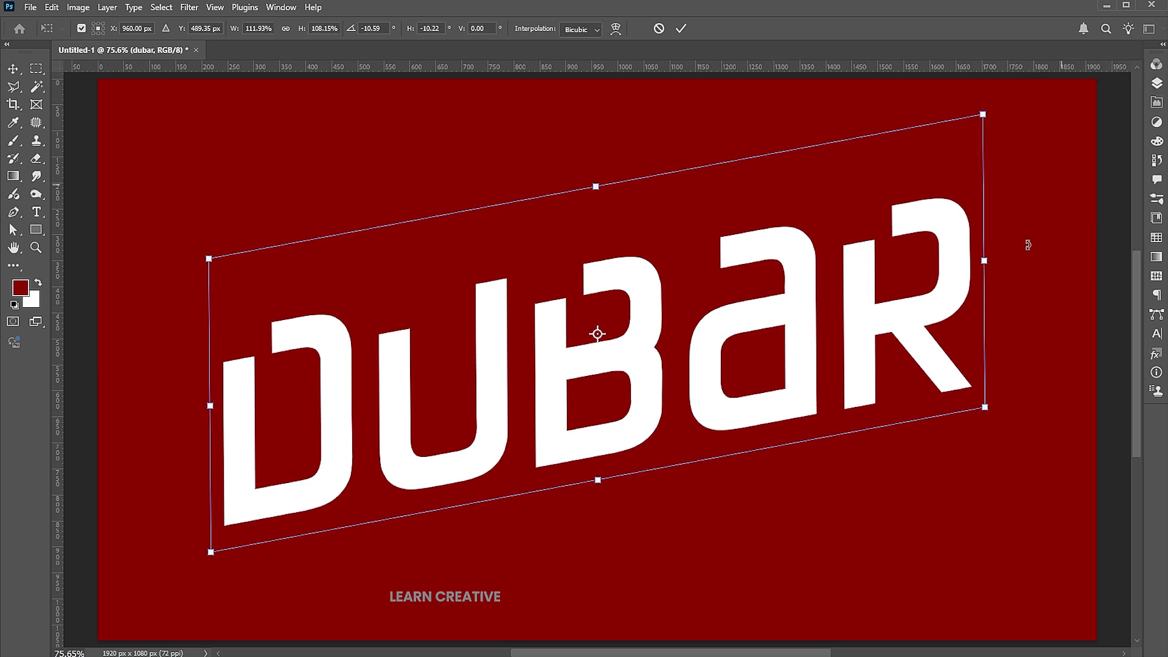
pyautogui.moveTo(995, 257); pyautogui.dragTo(1006, 253)
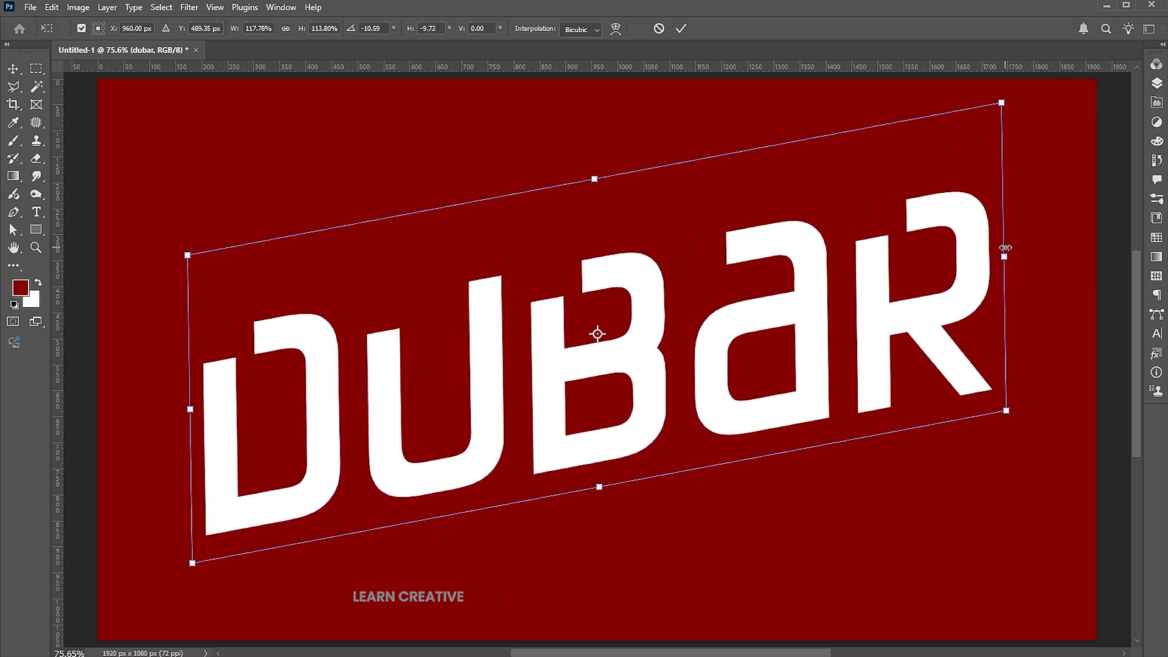
pyautogui.press('Return')
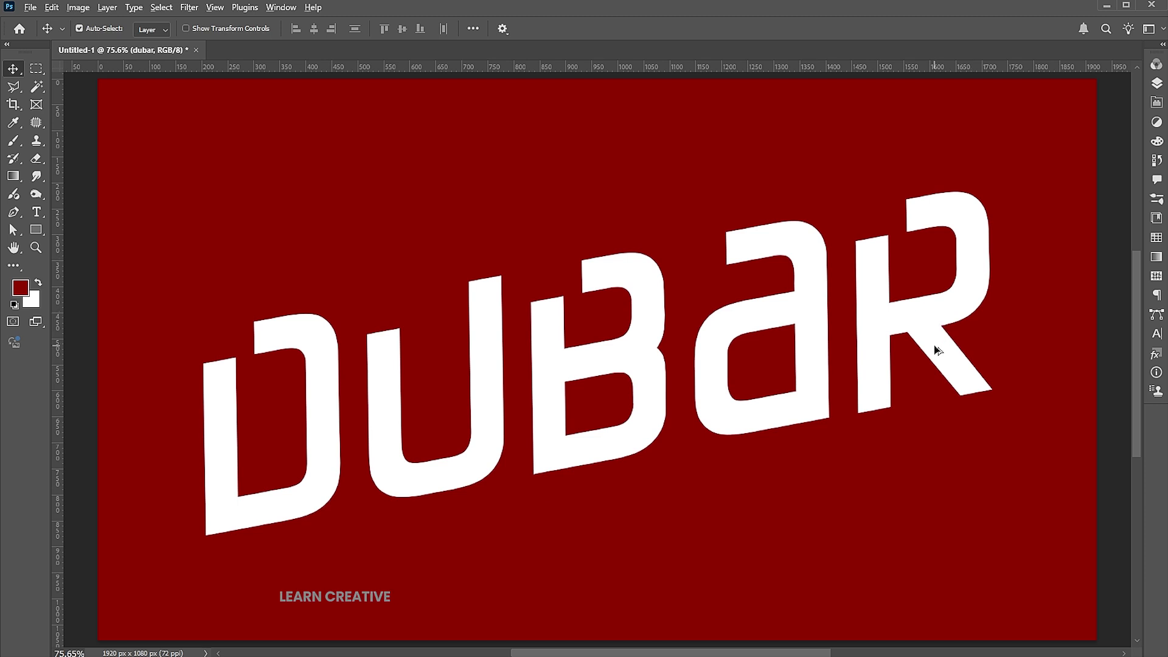
# Alt-drag two DUBAR copies, one above and one below the original
pyautogui.moveTo(933, 334); pyautogui.dragTo(911, 105)
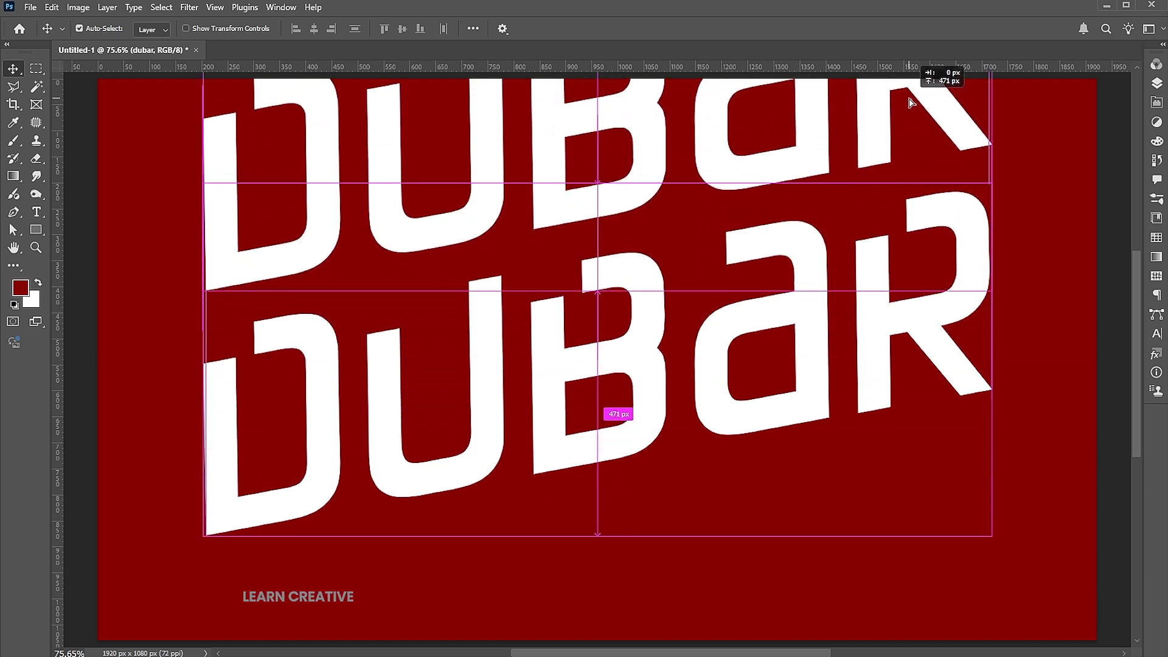
pyautogui.moveTo(910, 105); pyautogui.dragTo(912, 92)
pyautogui.moveTo(967, 136); pyautogui.dragTo(981, 481)
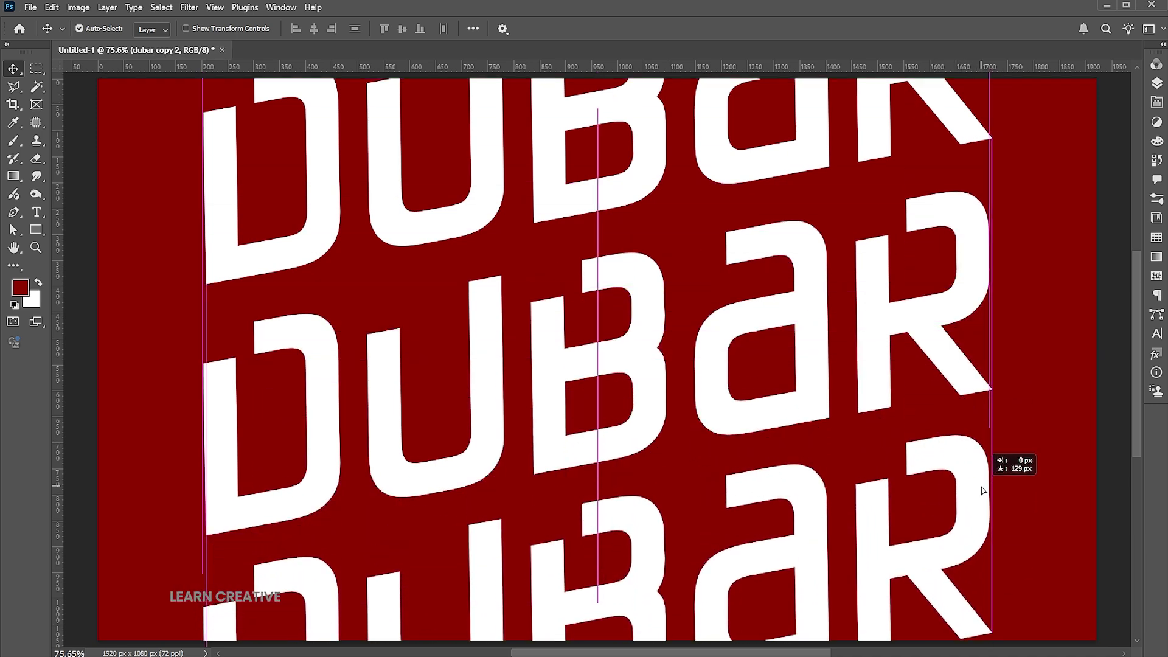
pyautogui.moveTo(980, 481); pyautogui.dragTo(982, 489)
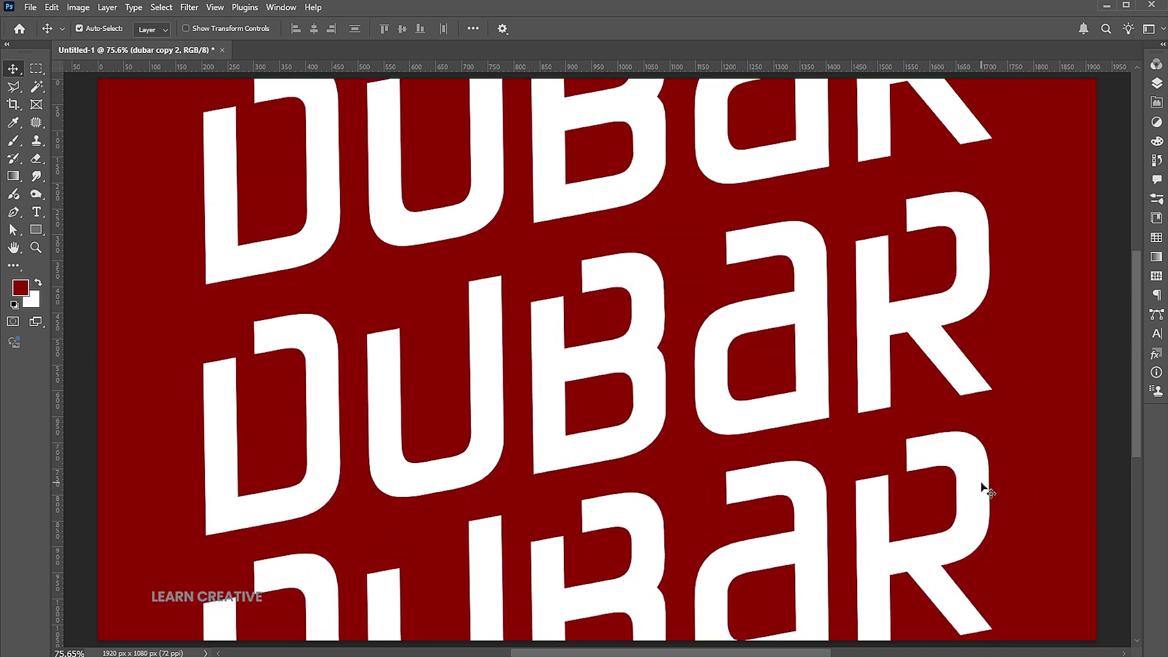
pyautogui.click(1157, 83)
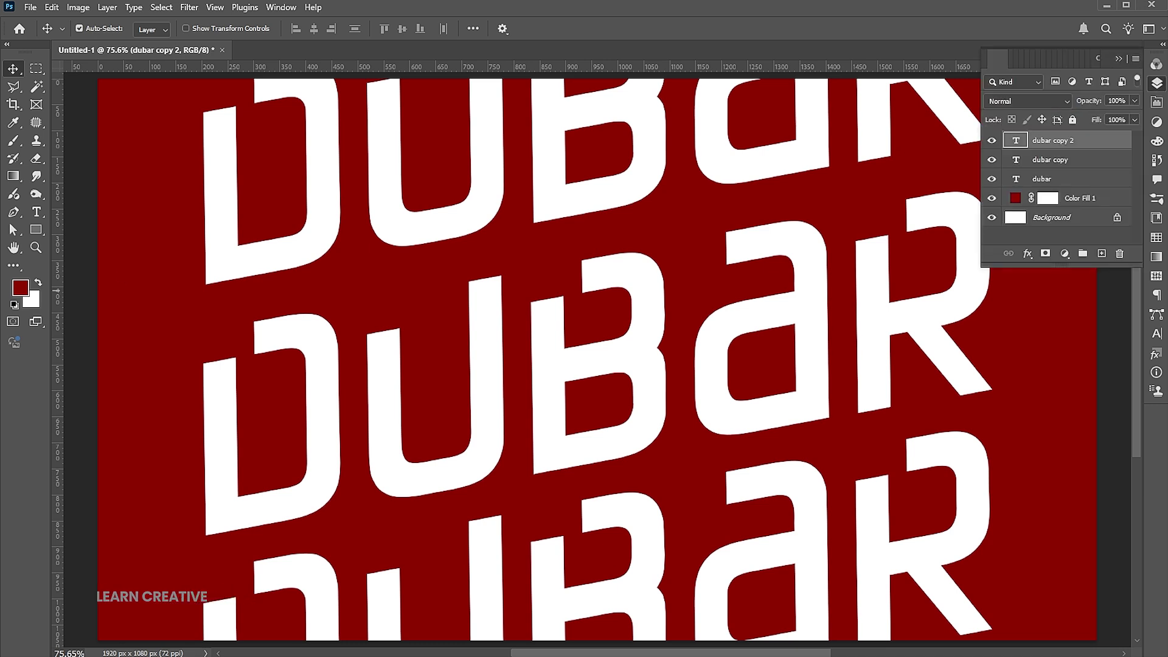
# Give the bottom DUBAR row a Color Overlay sampled from the dark red background (#7e0300)
pyautogui.rightClick(1017, 144)
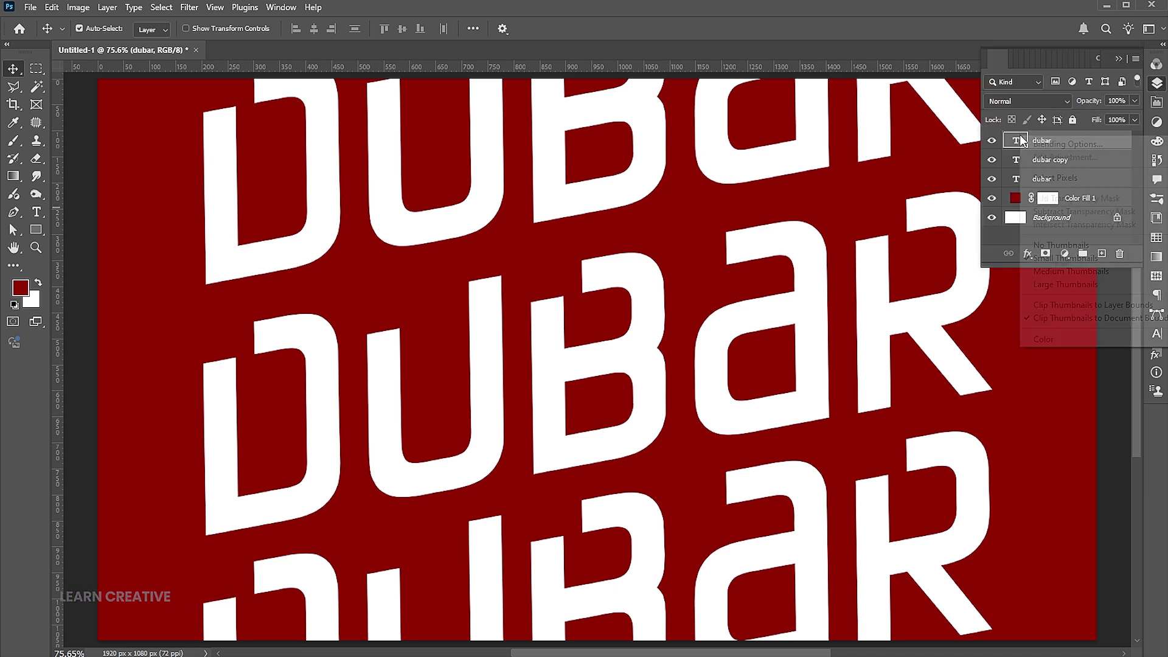
pyautogui.click(1037, 144)
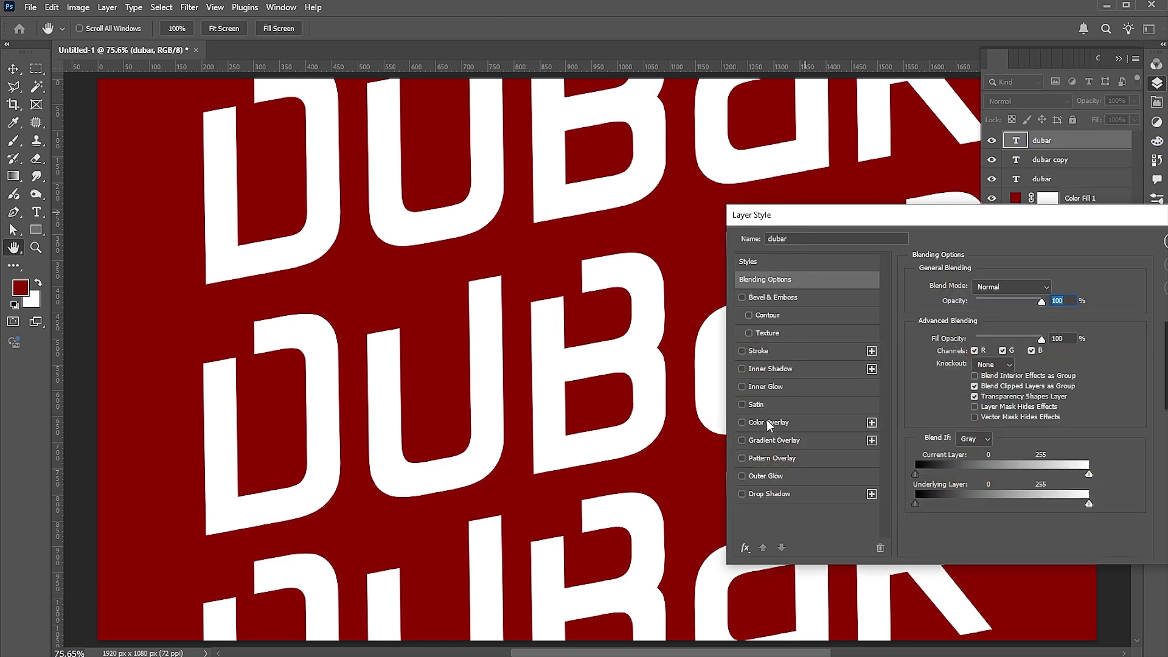
pyautogui.click(770, 422)
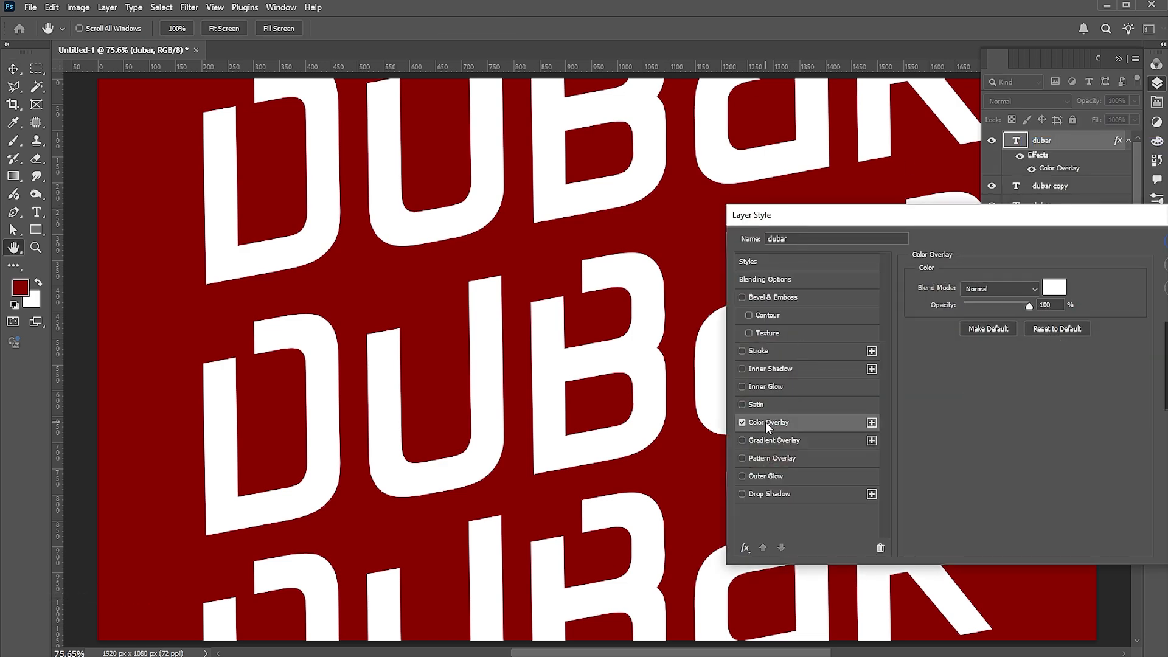
pyautogui.click(1062, 287)
pyautogui.click(375, 527)
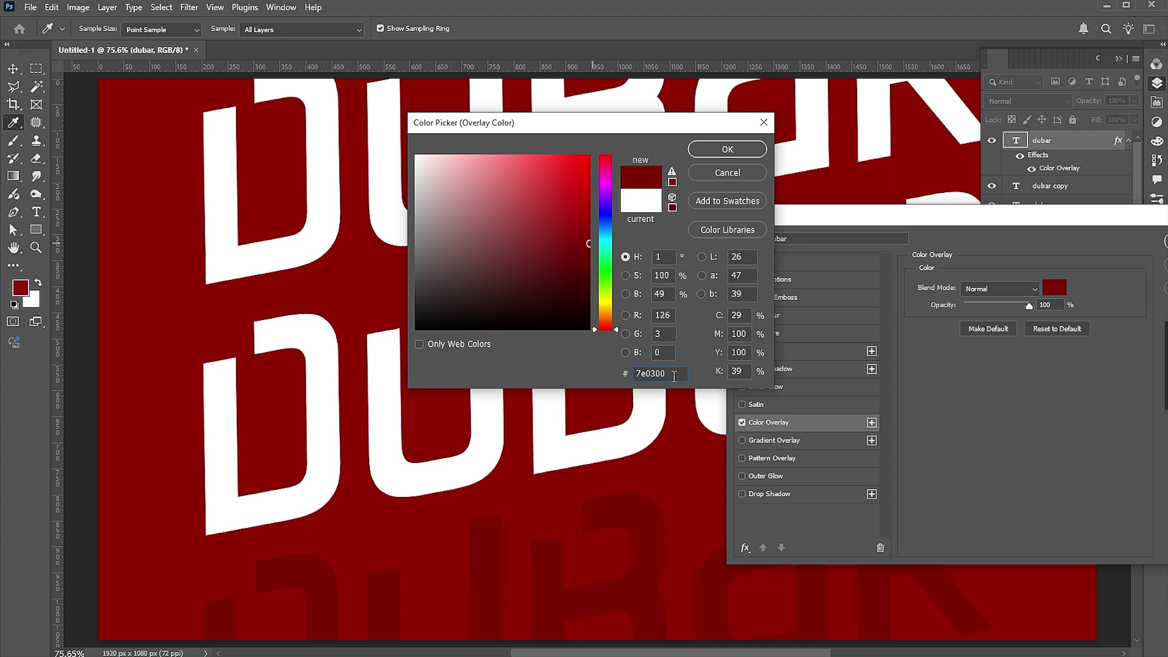
pyautogui.click(718, 149)
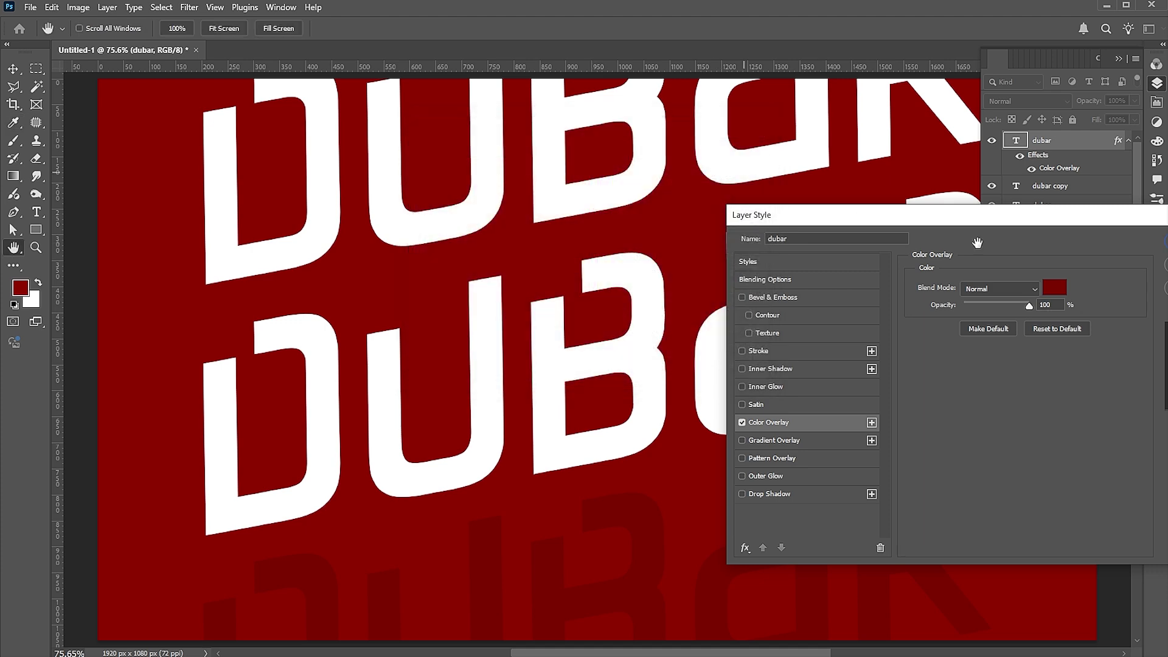
pyautogui.press('Return')
pyautogui.click(1043, 187)
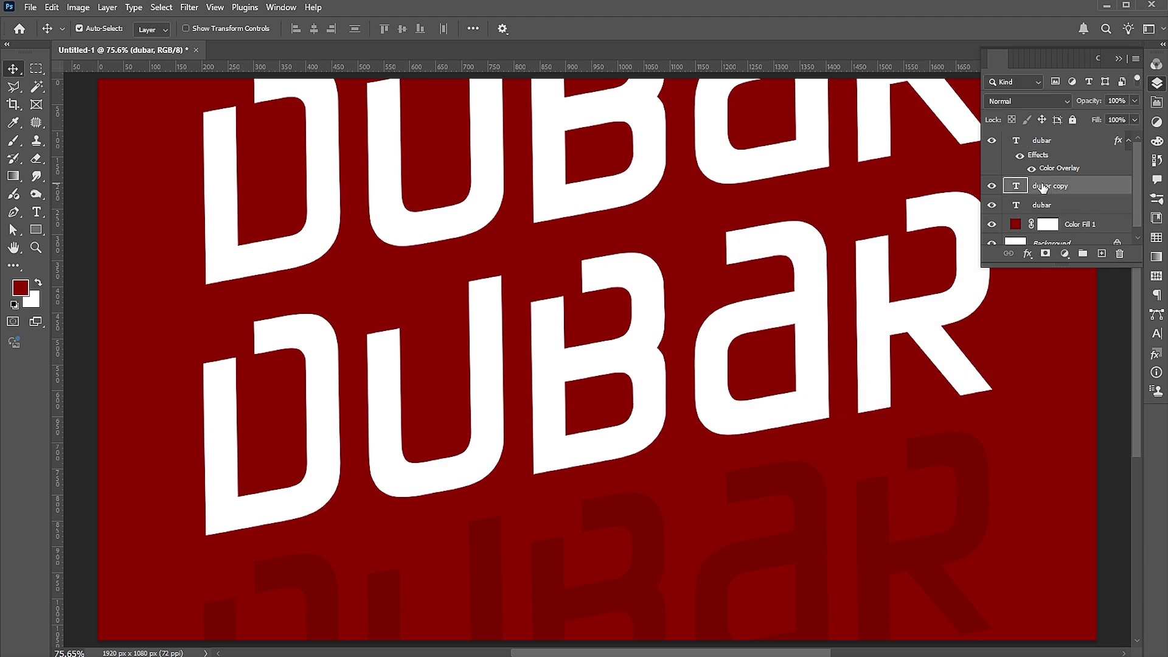
# Copy the dark red overlay style from the dubar layer and paste it onto dubar copy
pyautogui.rightClick(1039, 141)
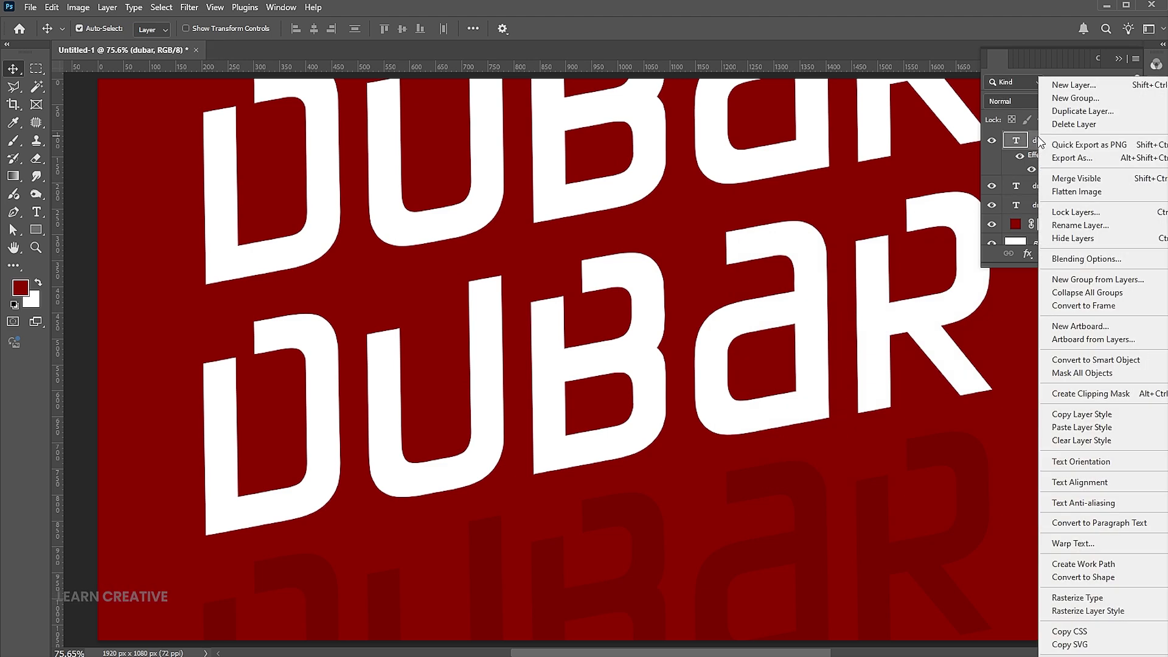
pyautogui.click(1065, 416)
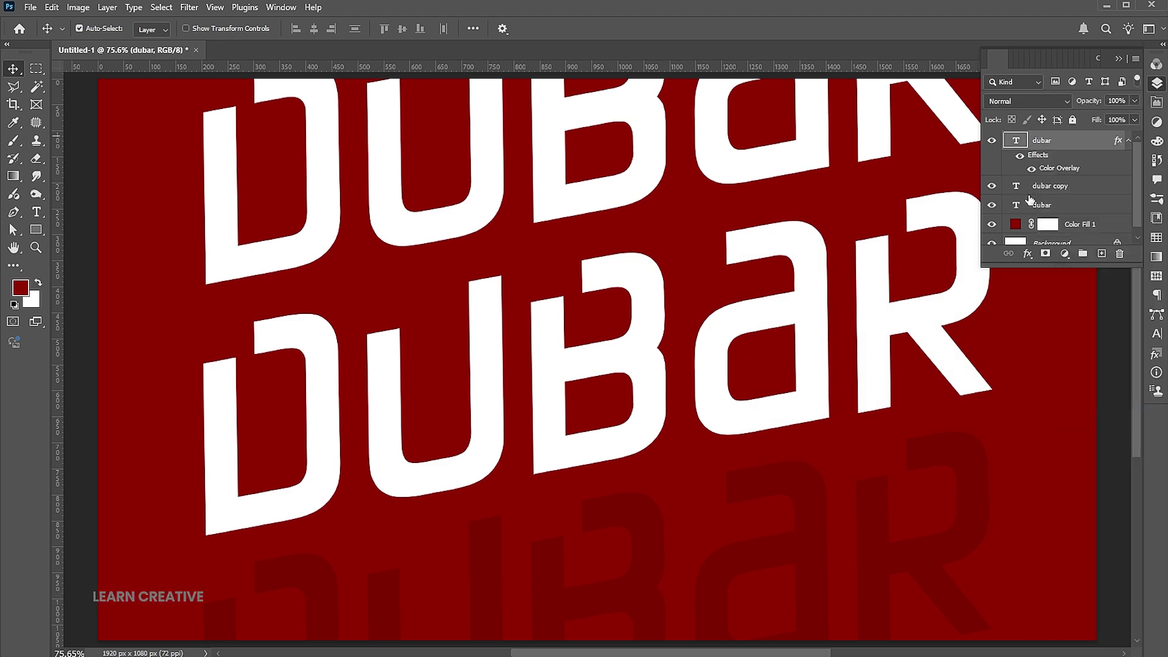
pyautogui.click(1032, 187)
pyautogui.rightClick(1040, 190)
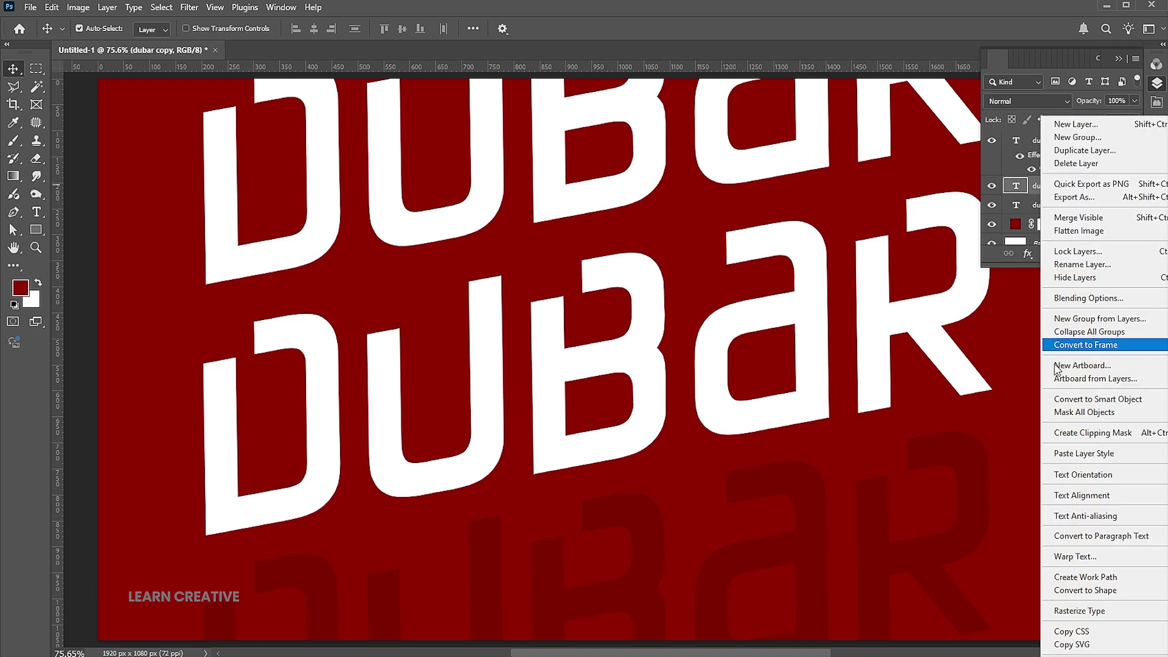
pyautogui.click(1070, 453)
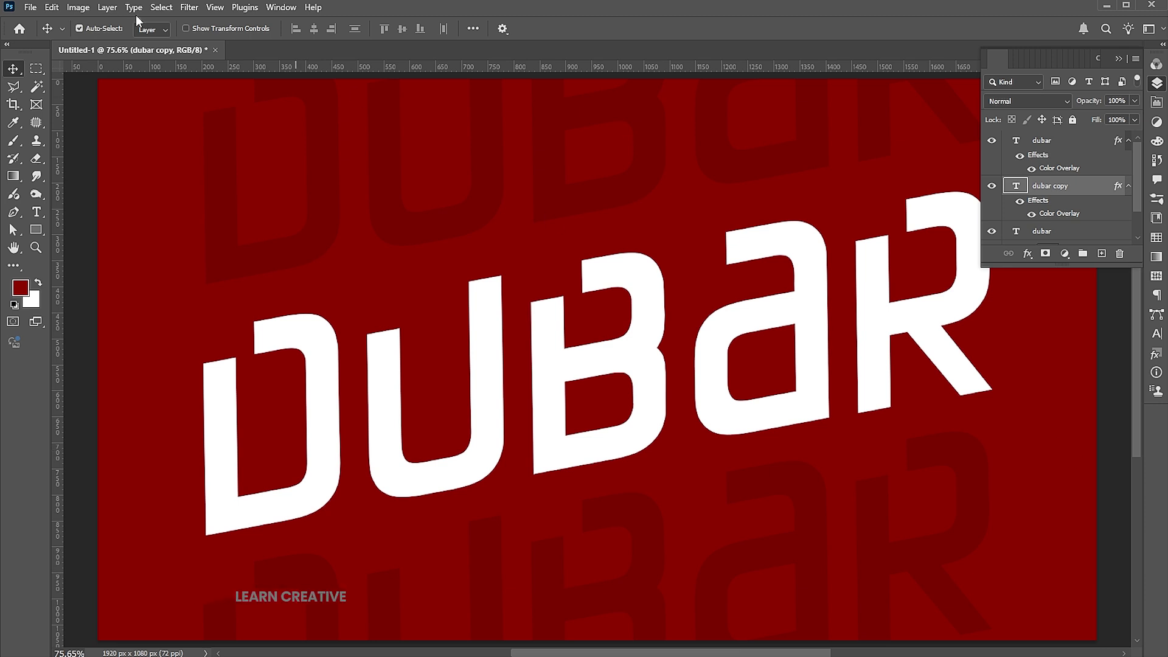
# Place Embedded the photo of the woman in the hat onto the canvas
pyautogui.click(30, 8)
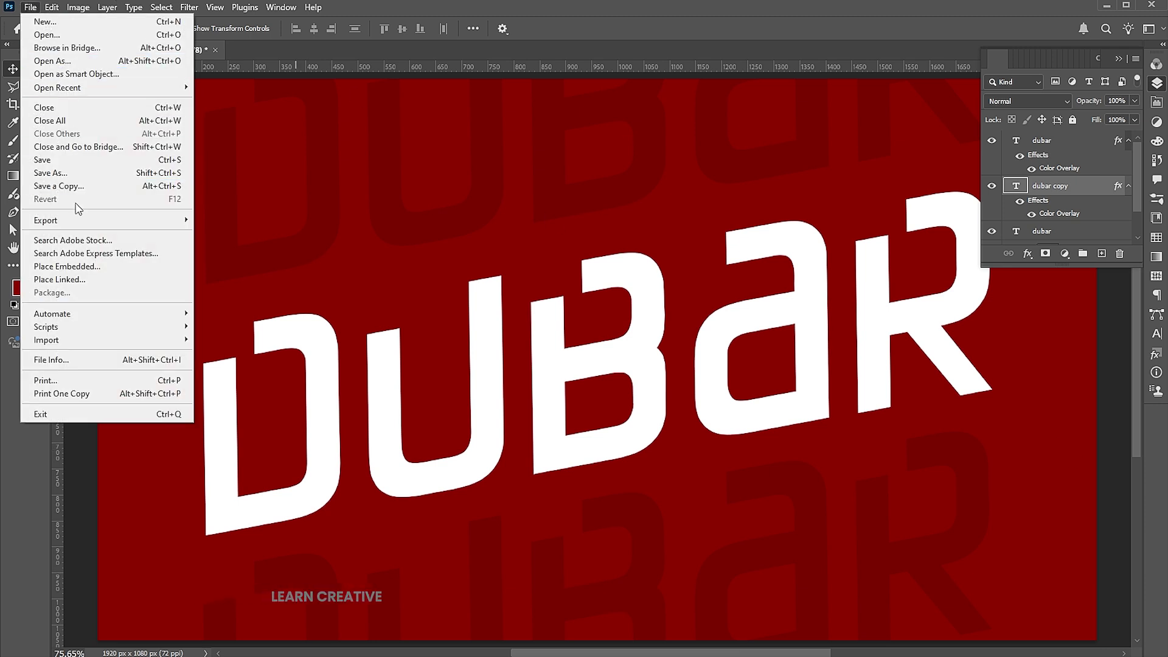
pyautogui.click(67, 265)
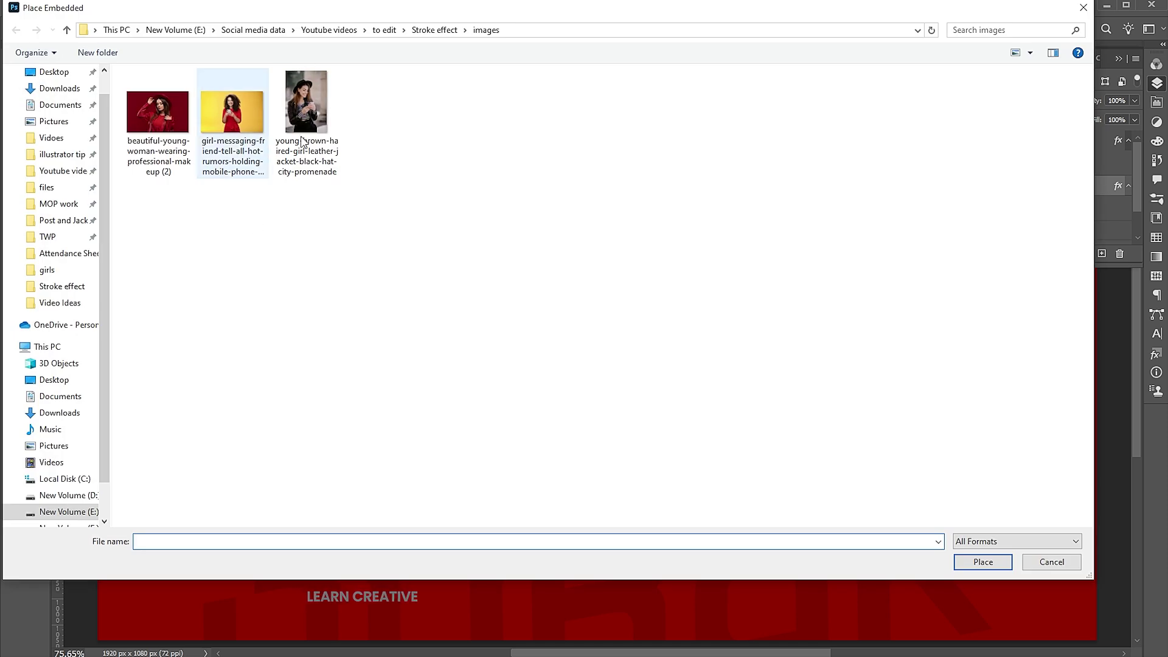
pyautogui.click(322, 125)
pyautogui.click(979, 562)
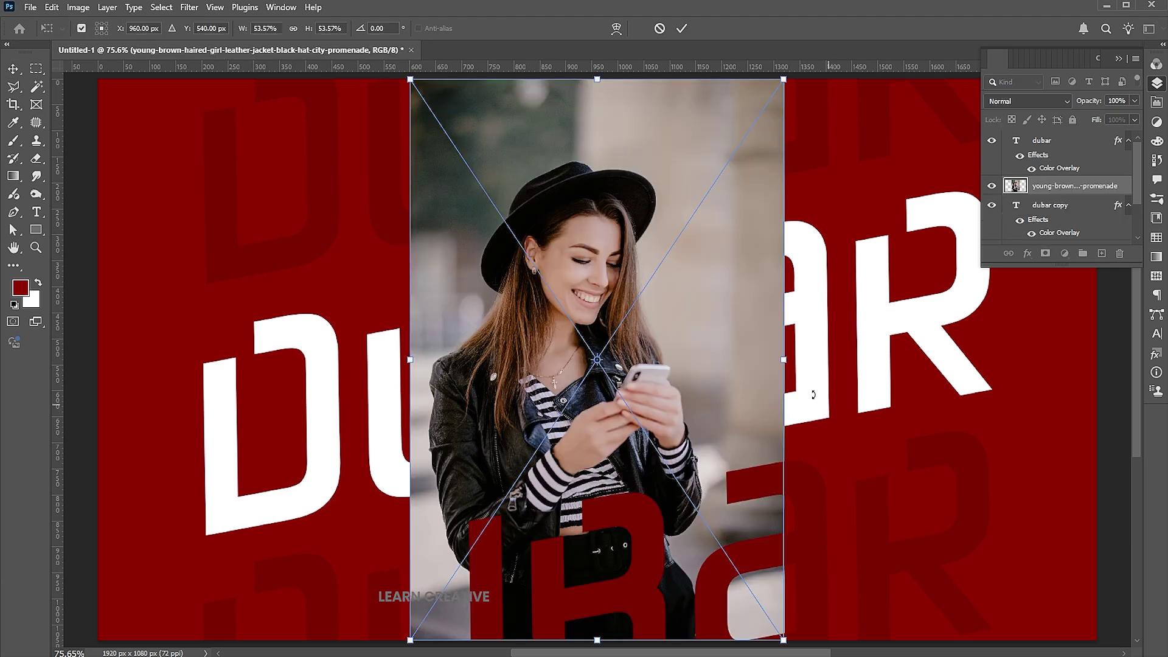
# Enlarge the placed photo, lower it slightly and commit it
pyautogui.moveTo(786, 362)
pyautogui.mouseDown()
pyautogui.moveTo(873, 343)
pyautogui.moveTo(895, 352)
pyautogui.mouseUp()
pyautogui.moveTo(745, 285); pyautogui.dragTo(750, 311)
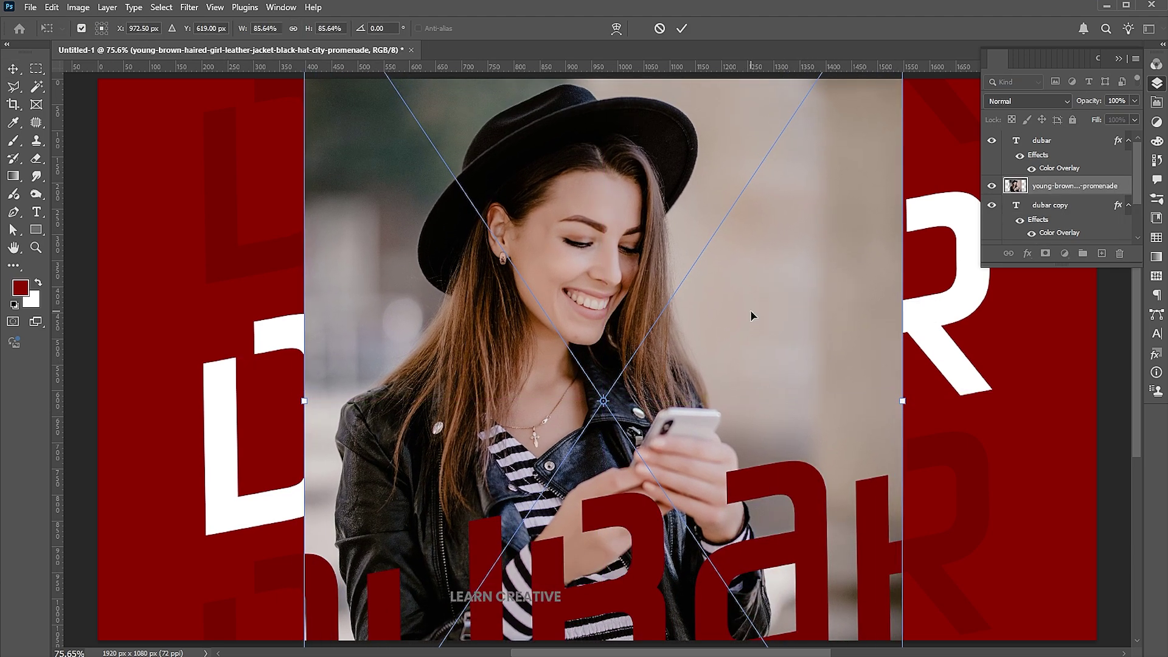
pyautogui.press('Return')
# Move the photo layer to the top of the stack and enlarge it a little more
pyautogui.moveTo(1075, 186); pyautogui.dragTo(1071, 138)
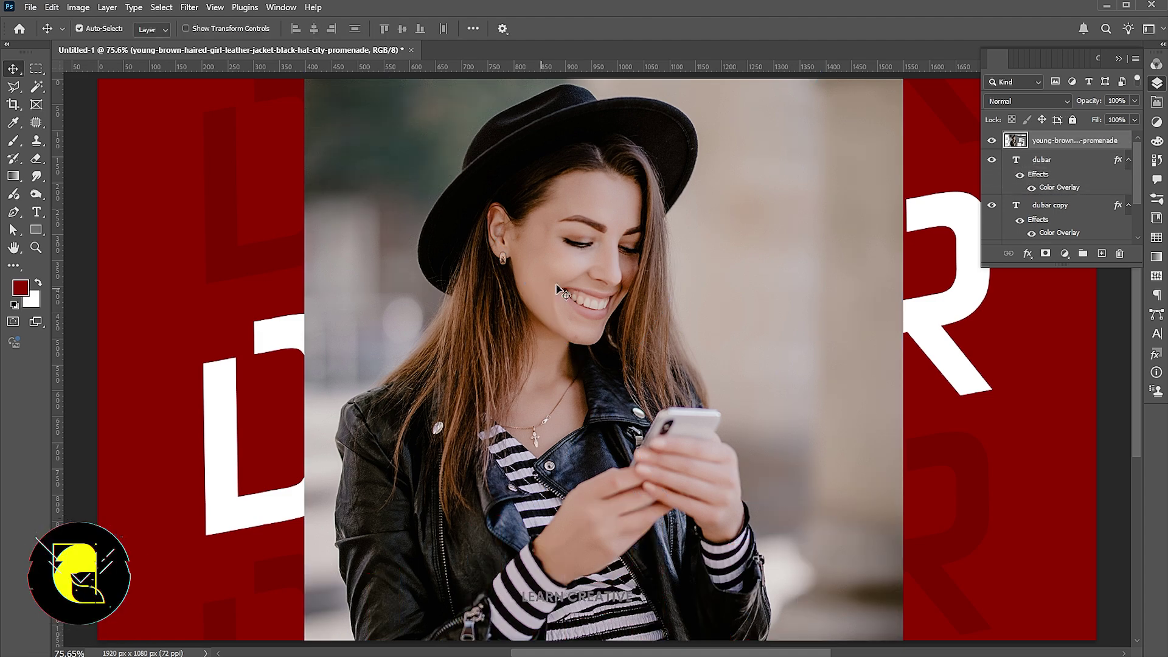
pyautogui.moveTo(560, 292); pyautogui.dragTo(589, 342)
pyautogui.hotkey('ctrl', 't')
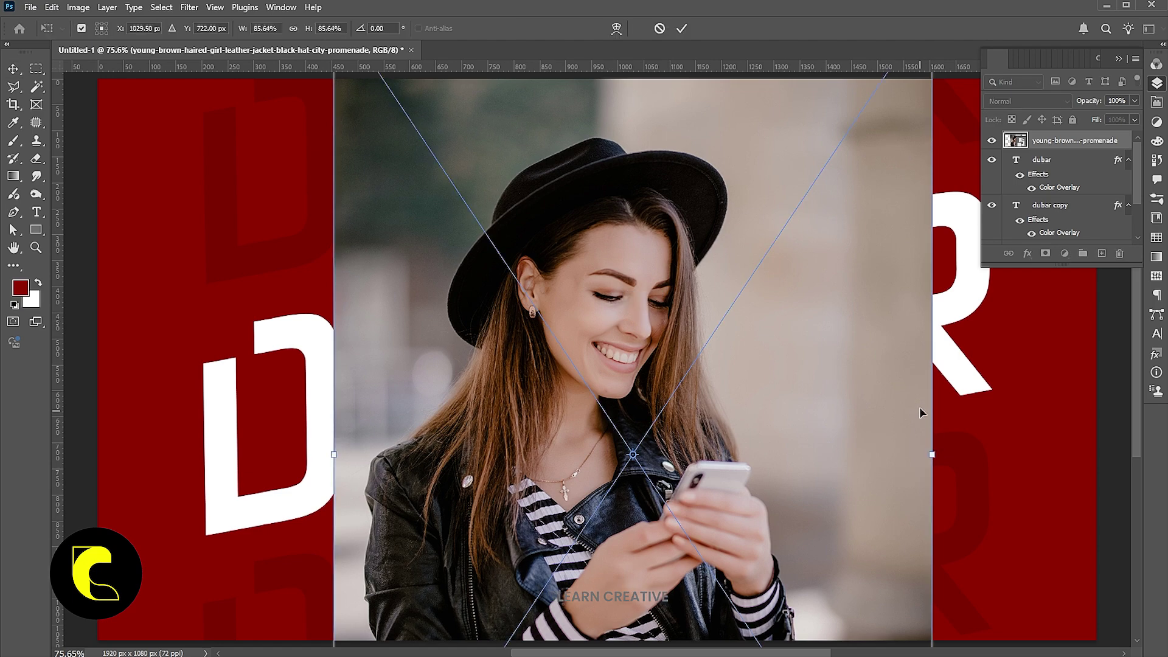
pyautogui.moveTo(931, 460); pyautogui.dragTo(959, 456)
pyautogui.moveTo(812, 378); pyautogui.dragTo(813, 388)
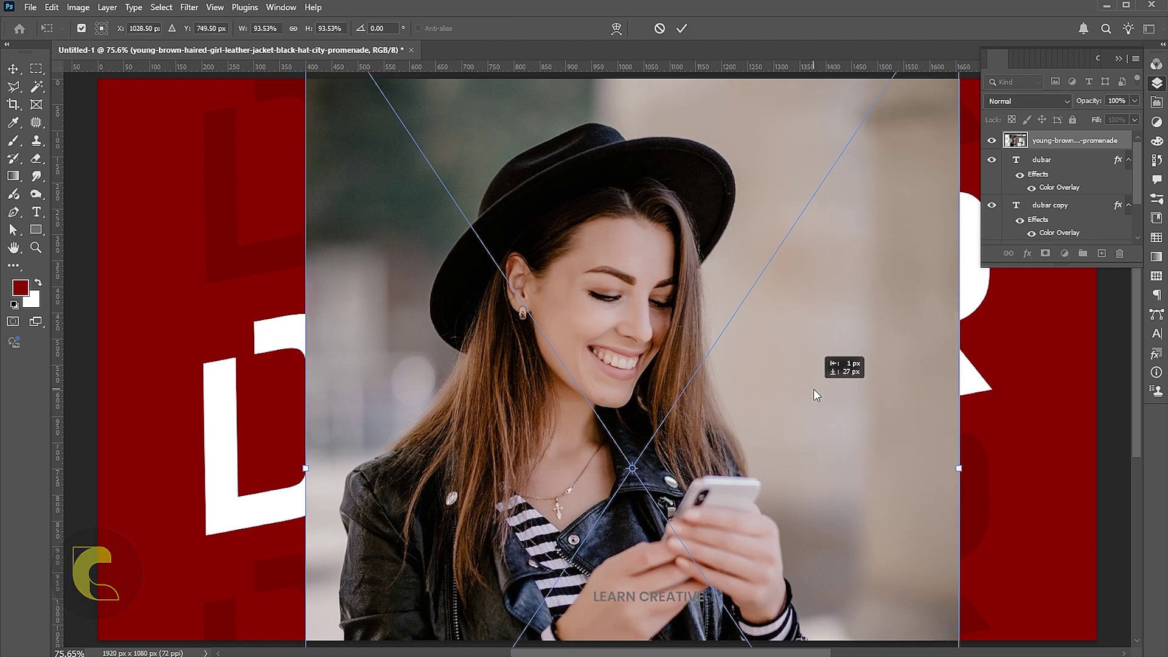
pyautogui.press('Return')
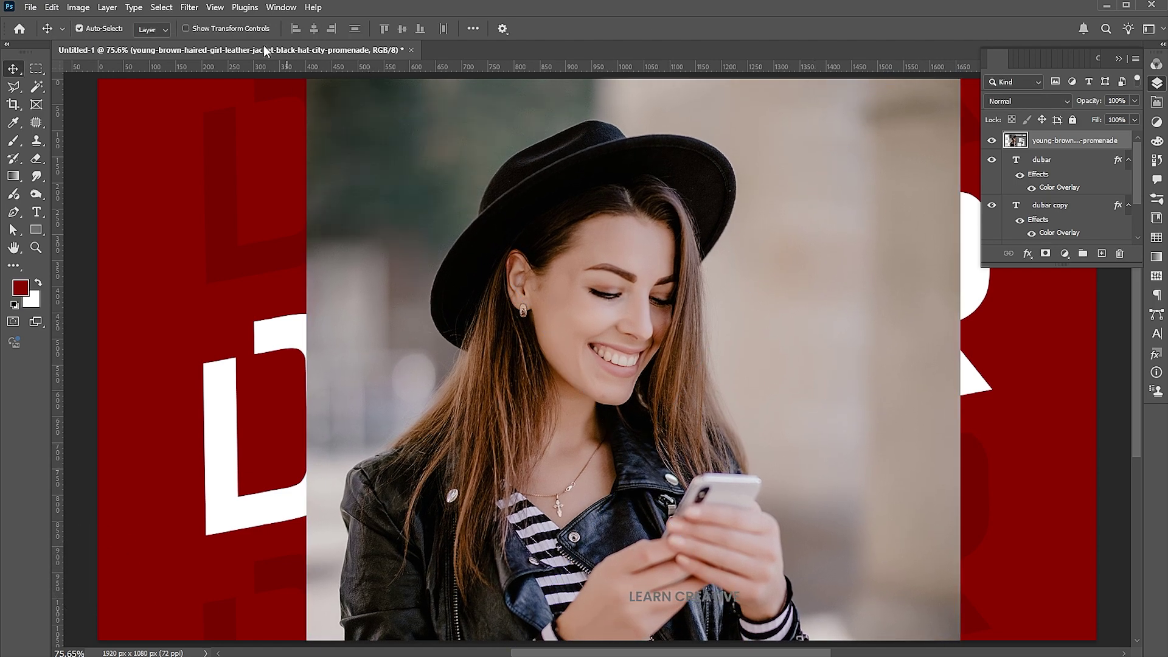
# Select the woman with Select > Subject and add a layer mask hiding her backdrop
pyautogui.click(170, 7)
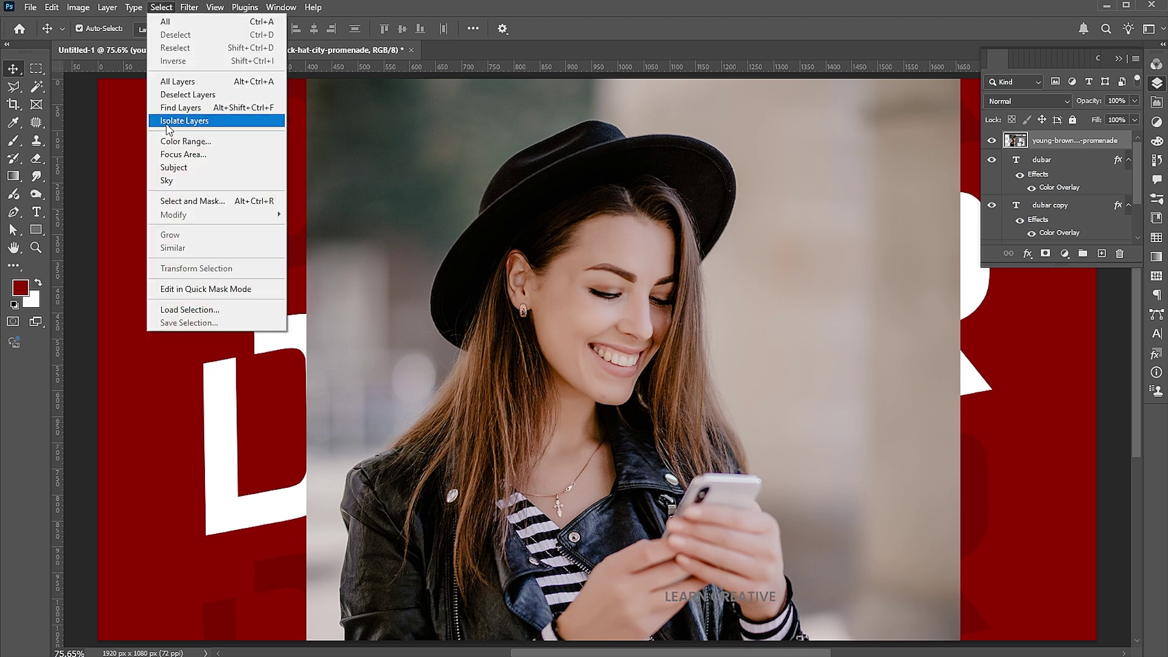
pyautogui.click(163, 166)
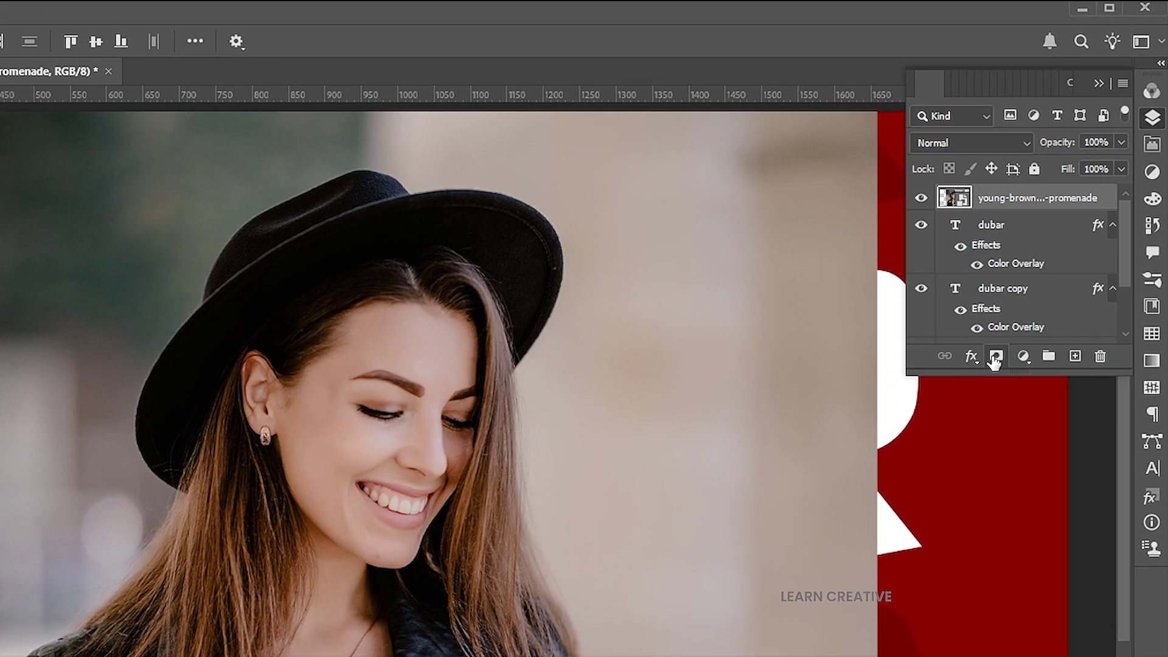
pyautogui.click(1036, 273)
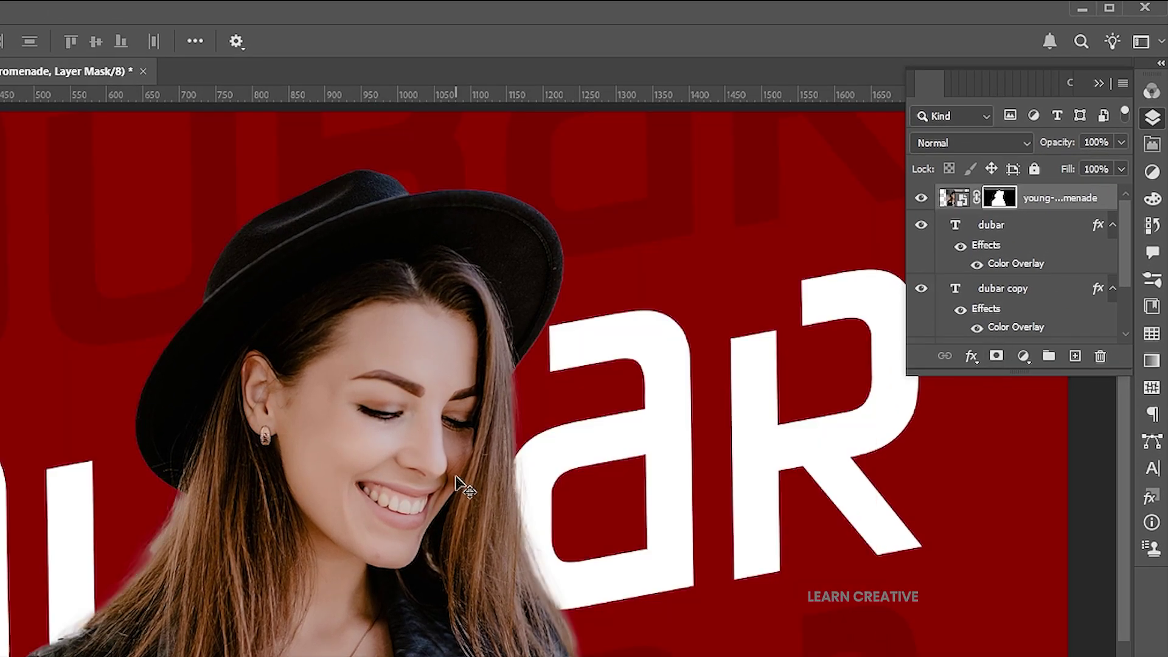
pyautogui.moveTo(1030, 374); pyautogui.dragTo(1030, 442)
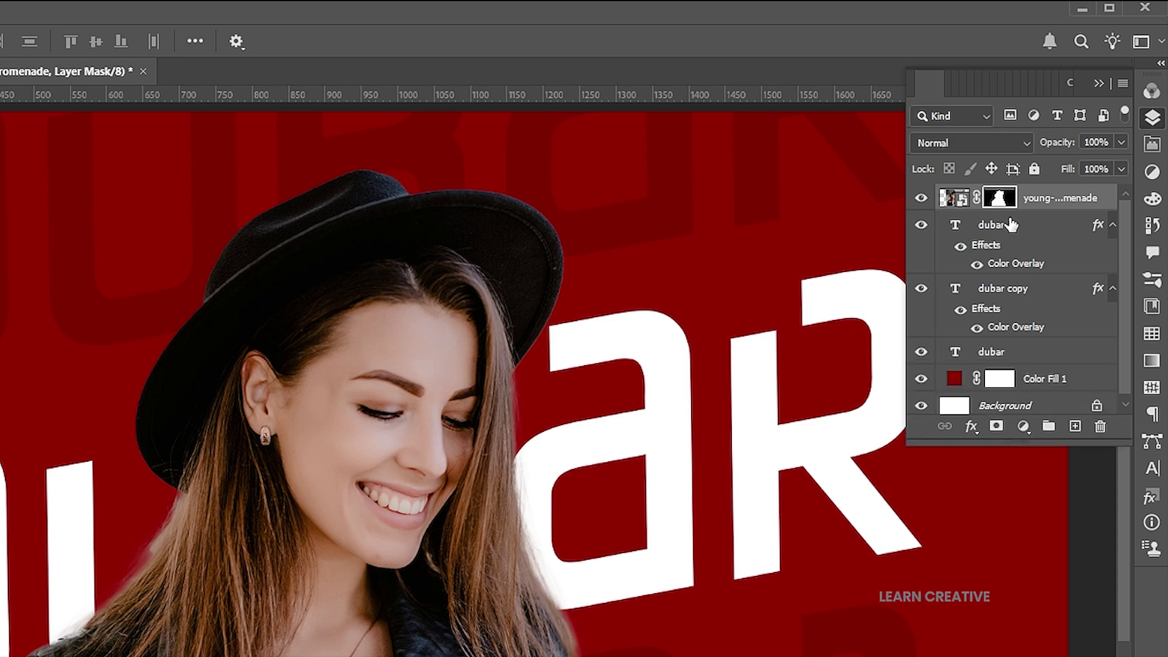
# Duplicate the plain dubar layer with Ctrl+J and move dubar copy 2 above the photo
pyautogui.click(1016, 359)
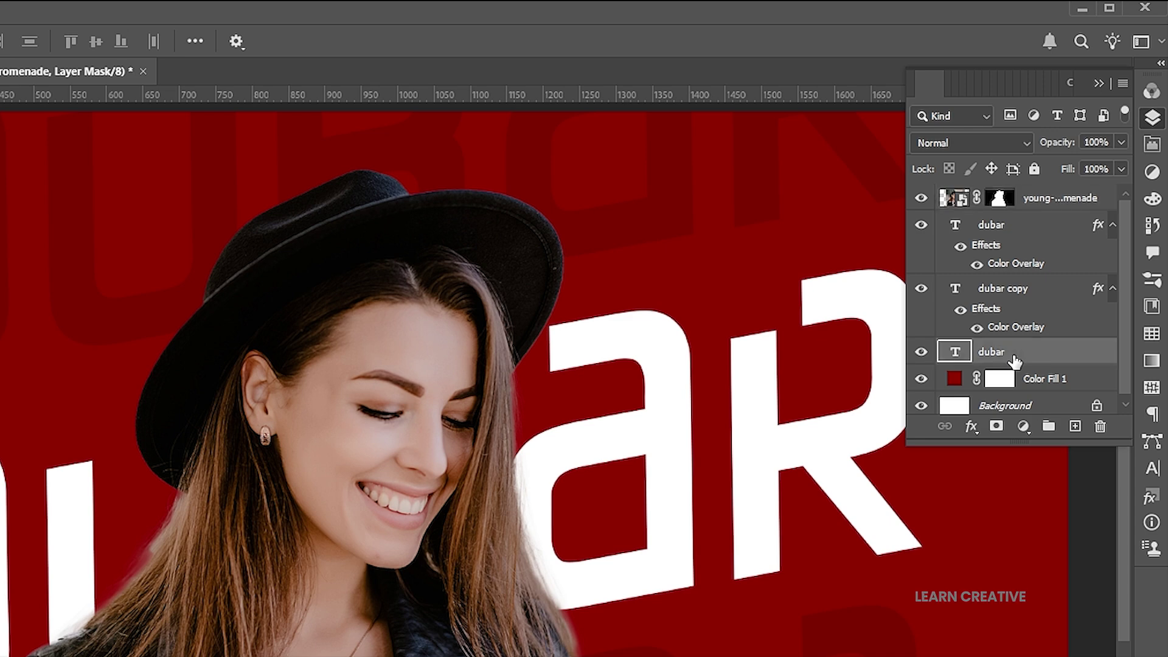
pyautogui.hotkey('ctrl', 'j')
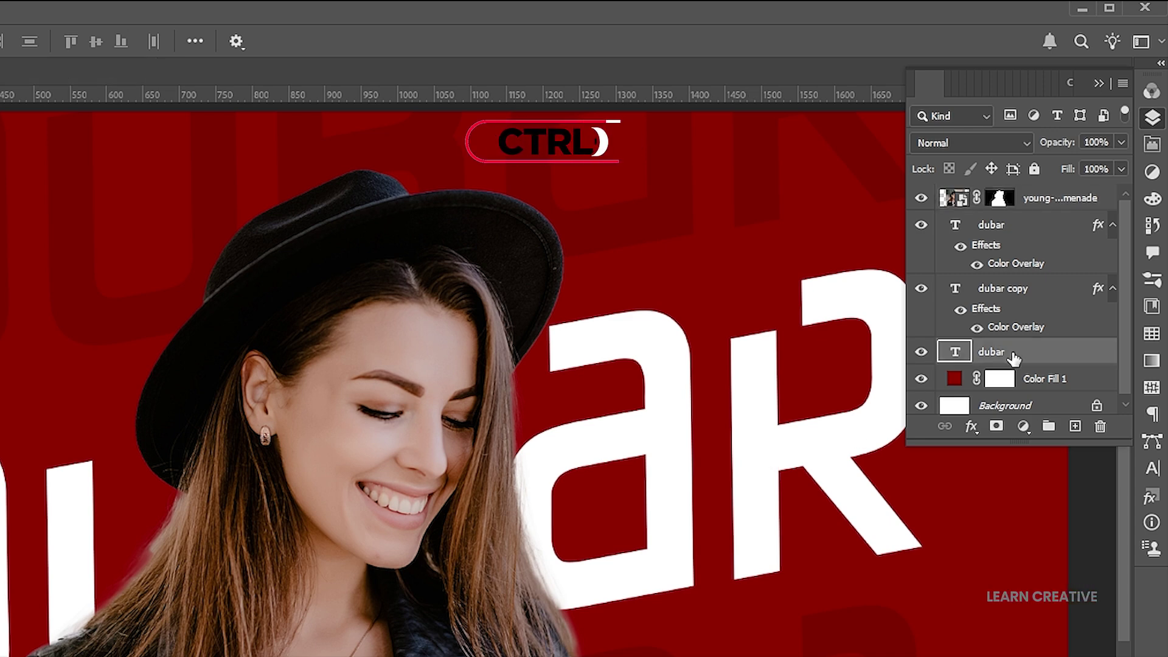
pyautogui.moveTo(1013, 353); pyautogui.dragTo(1010, 196)
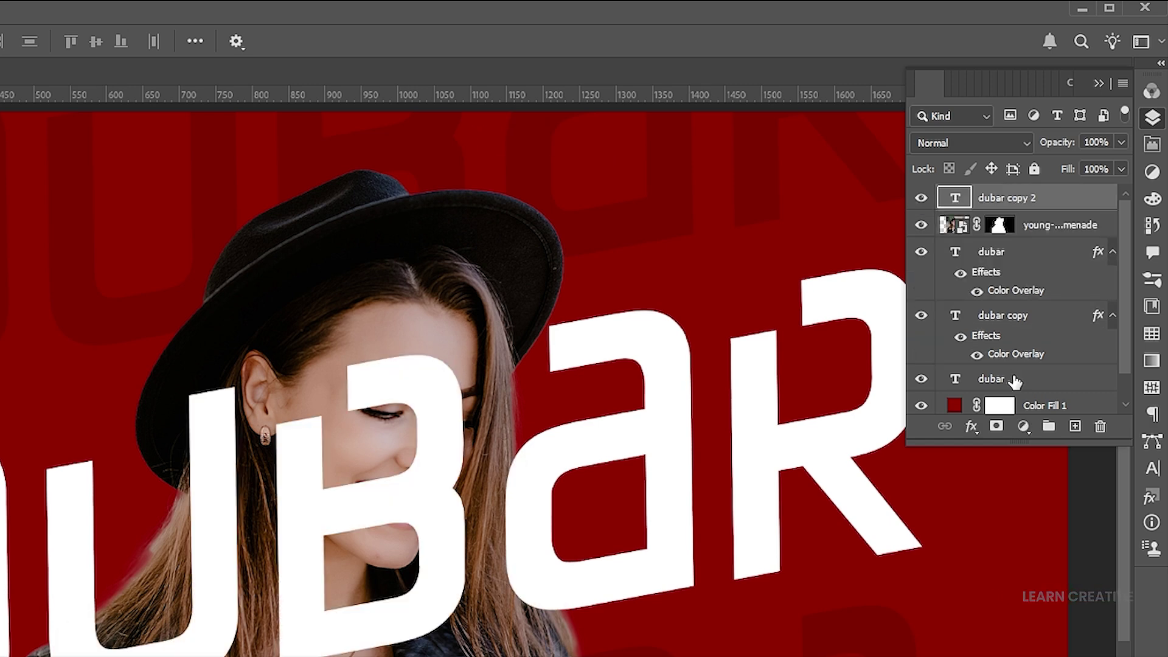
pyautogui.rightClick(949, 196)
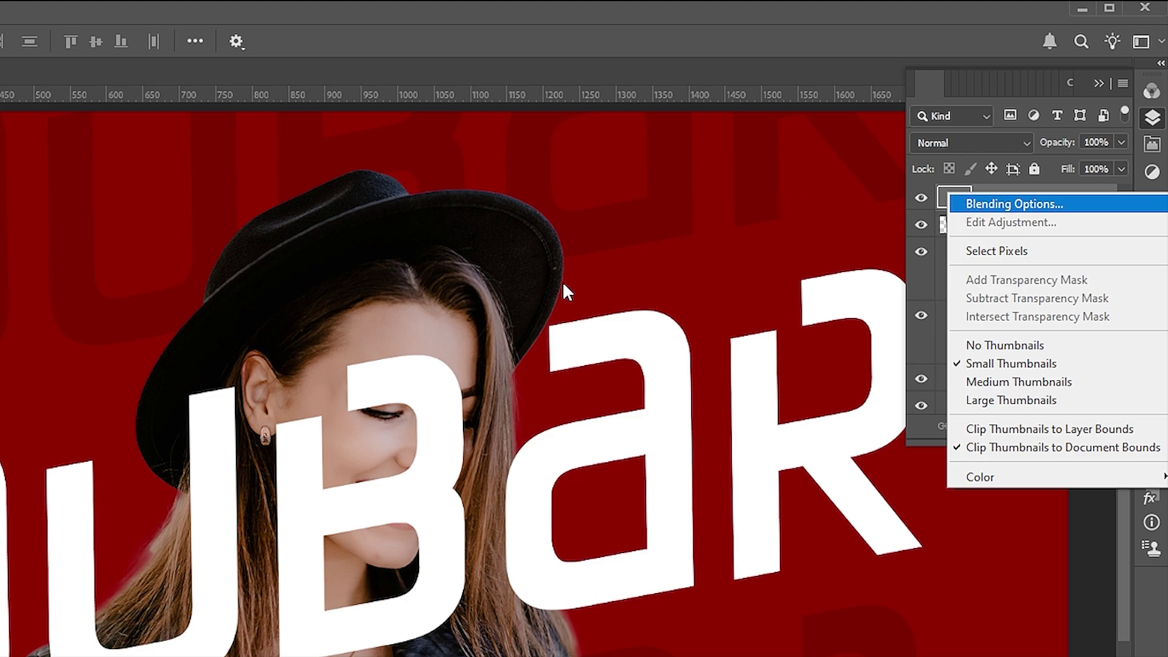
# Set the Fill Opacity of 'dubar copy 2' to 0 in Blending Options
pyautogui.press('Return')
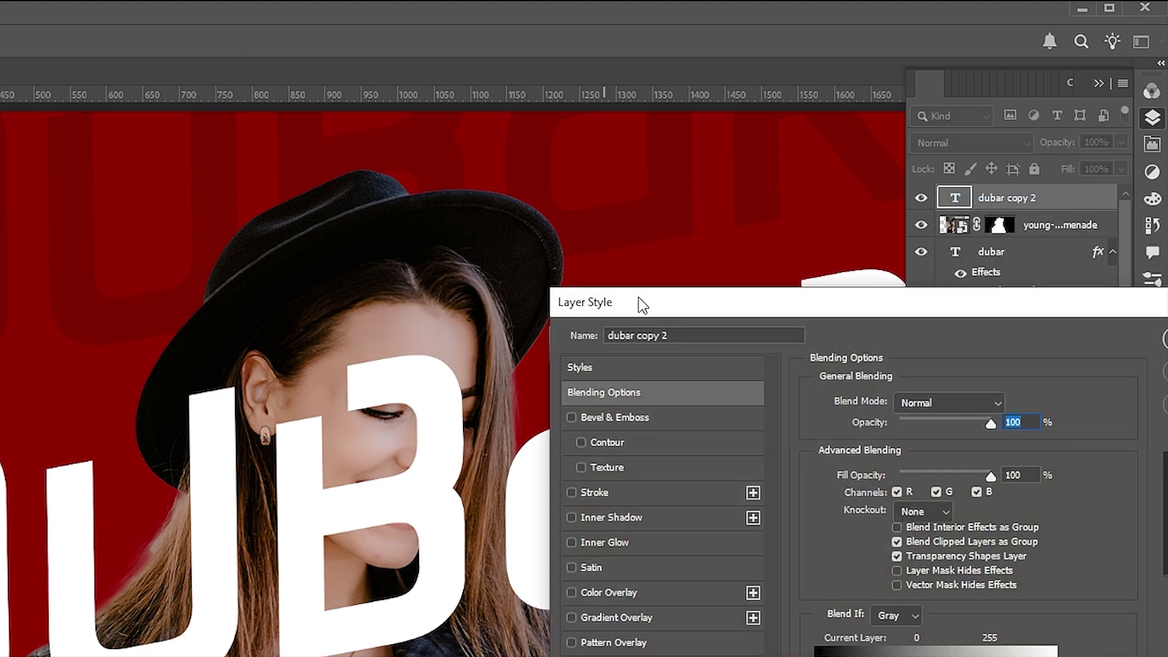
pyautogui.moveTo(643, 303)
pyautogui.mouseDown()
pyautogui.moveTo(535, 170)
pyautogui.moveTo(548, 144)
pyautogui.moveTo(520, 130)
pyautogui.mouseUp()
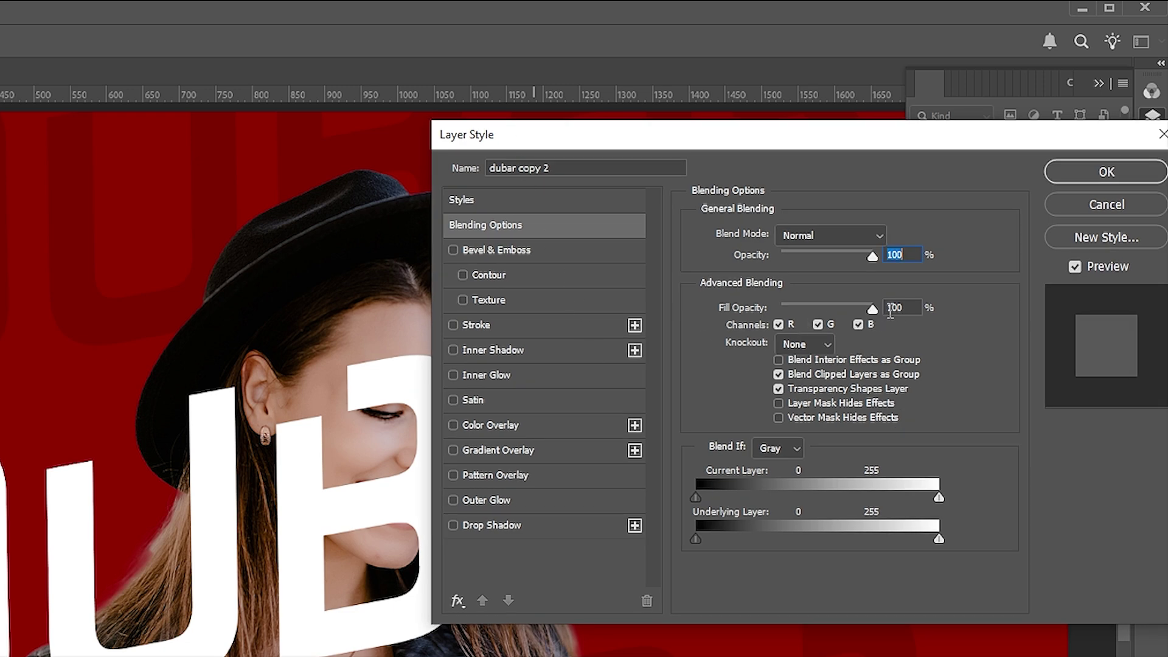
pyautogui.moveTo(874, 309); pyautogui.dragTo(750, 308)
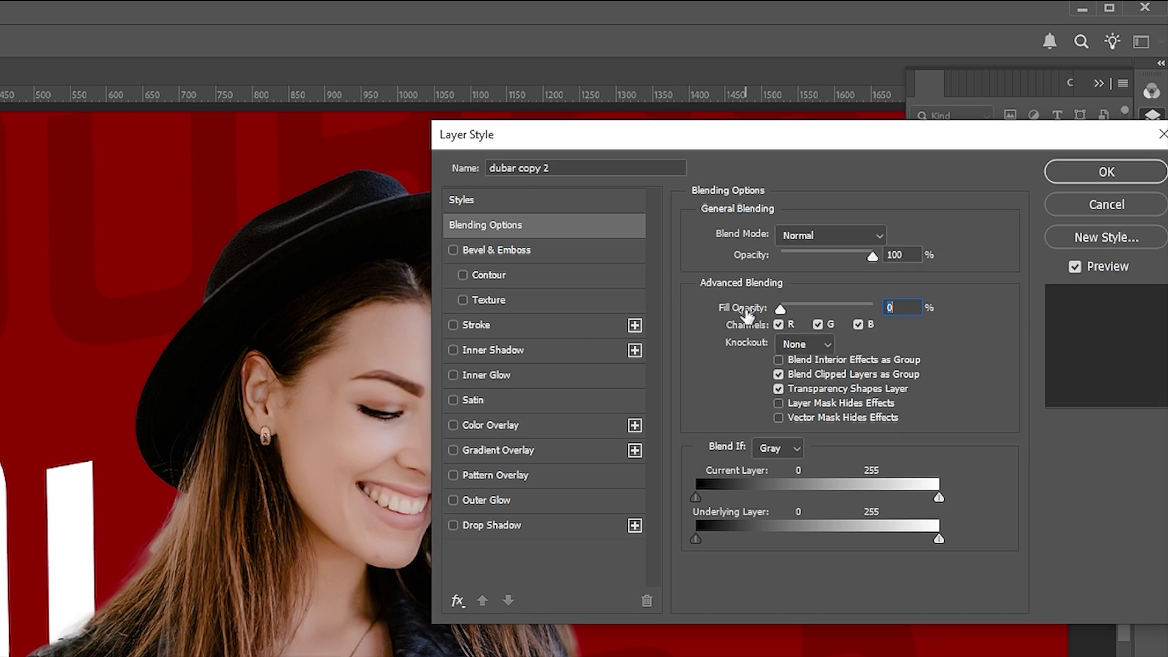
# Give the letters a 2 px white stroke and a 50% opacity inner glow
pyautogui.click(466, 324)
pyautogui.write('2')
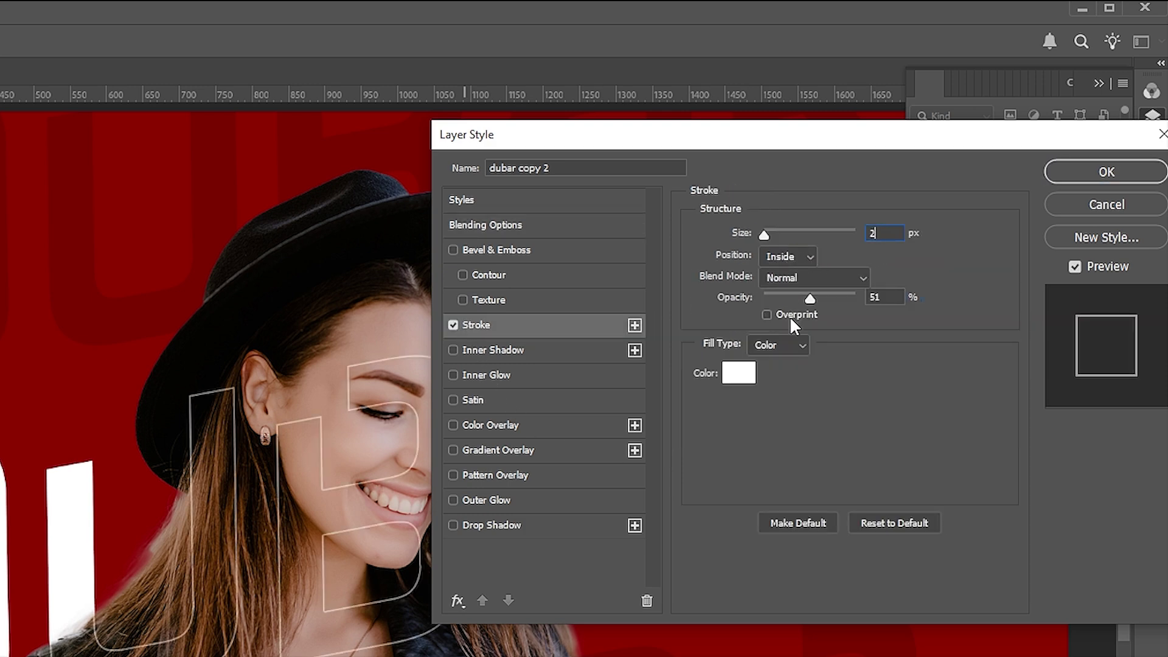
pyautogui.click(480, 383)
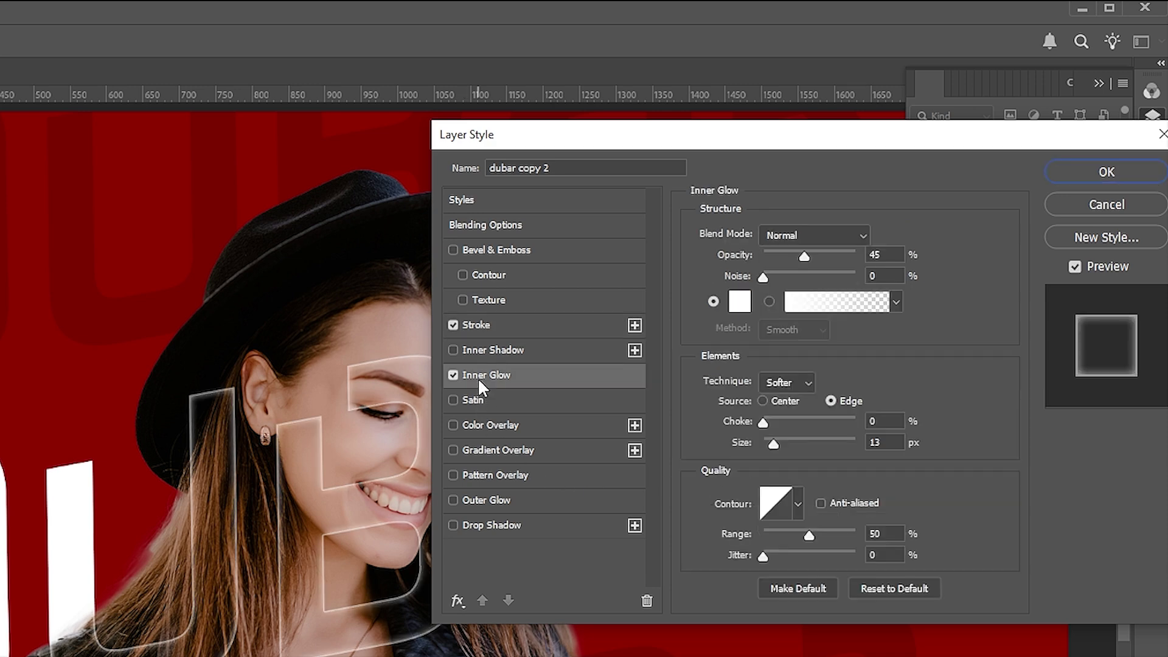
pyautogui.doubleClick(888, 254)
pyautogui.write('50')
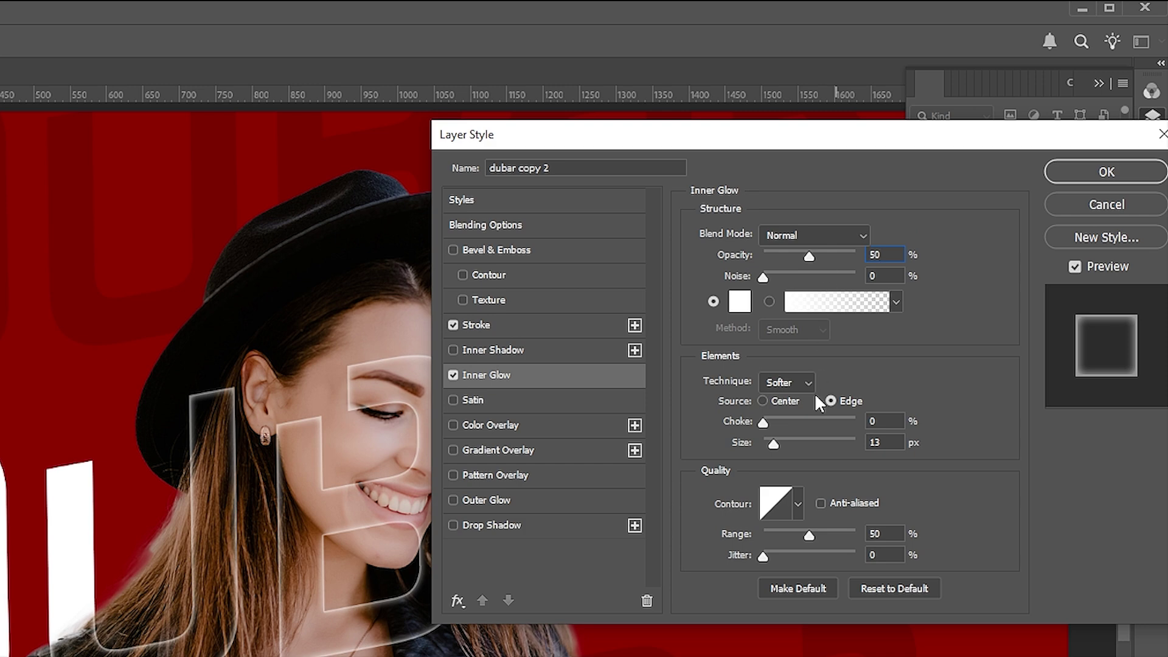
pyautogui.moveTo(783, 445); pyautogui.dragTo(774, 443)
pyautogui.click(775, 443)
# Add a faint drop shadow and apply the layer styles
pyautogui.click(454, 526)
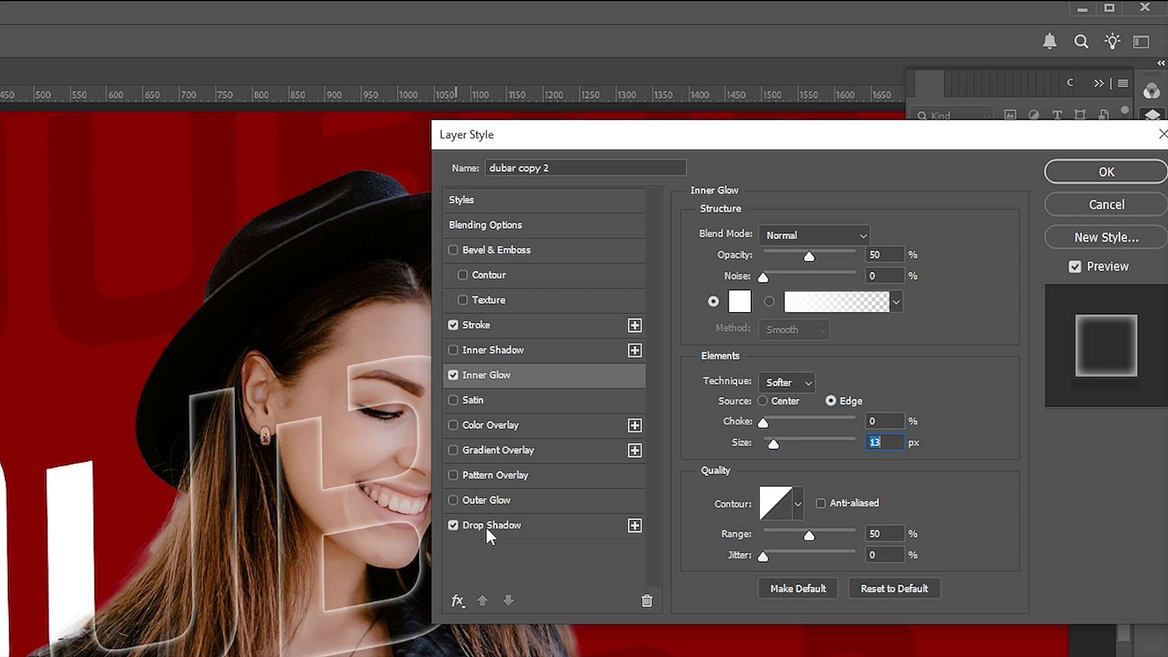
pyautogui.click(491, 525)
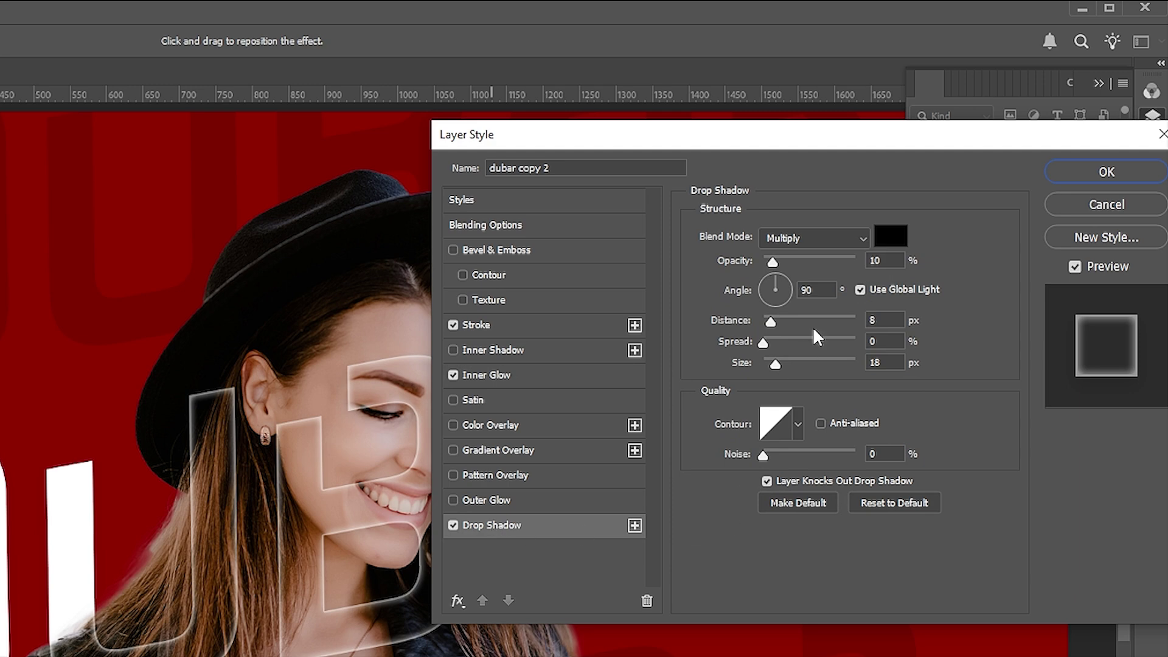
pyautogui.click(1093, 174)
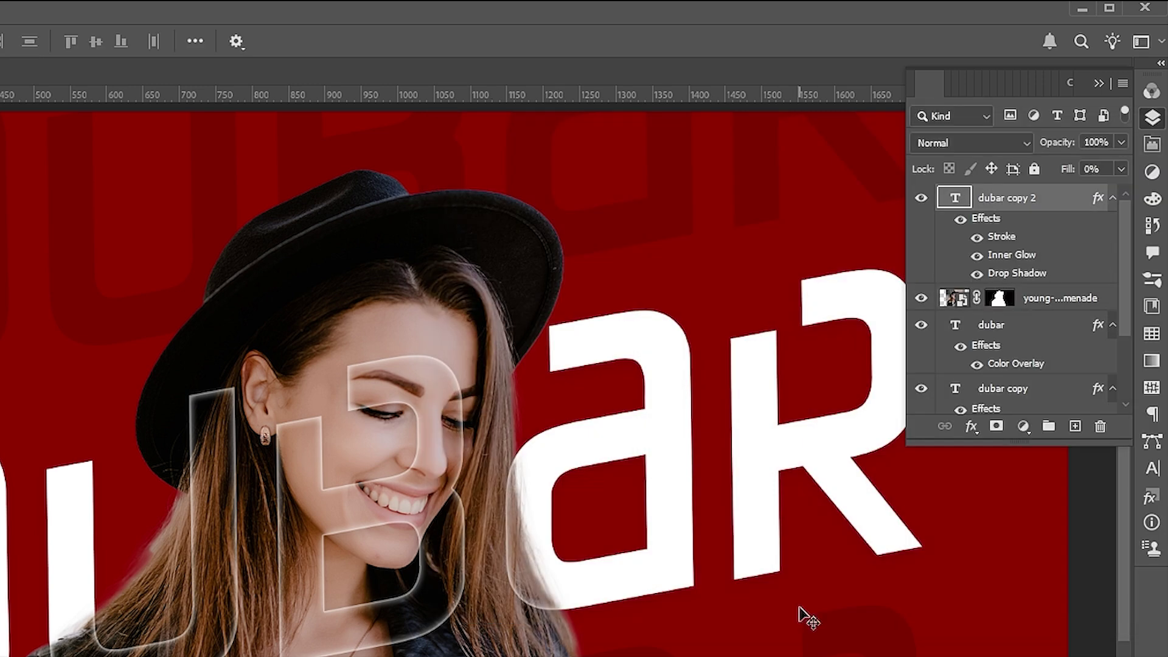